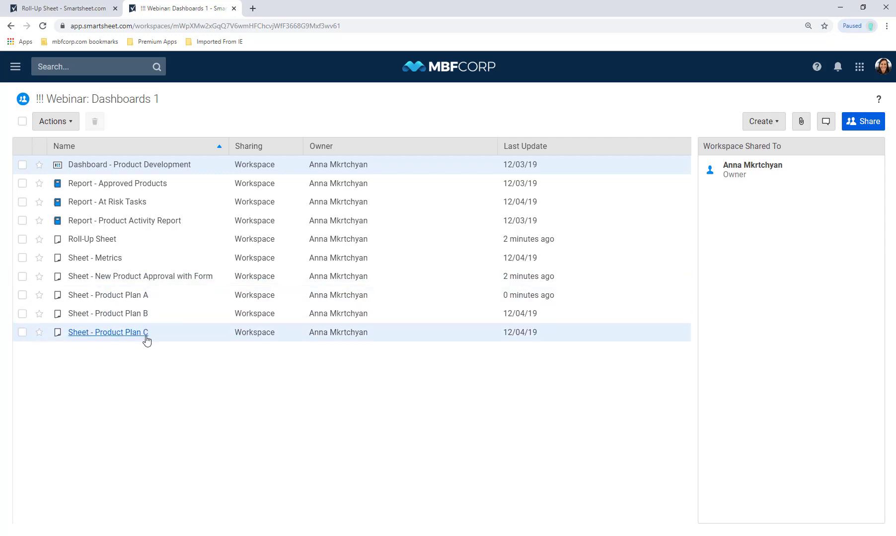
# - From the New Product Approval with Form sheet, open the Product Plan A link in a new tab
pyautogui.click(145, 285)
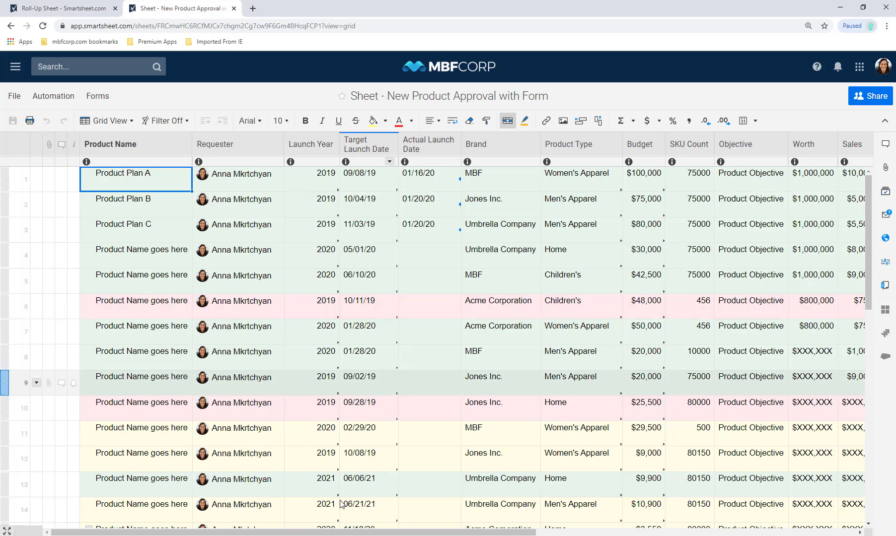
pyautogui.moveTo(83, 535); pyautogui.dragTo(404, 534)
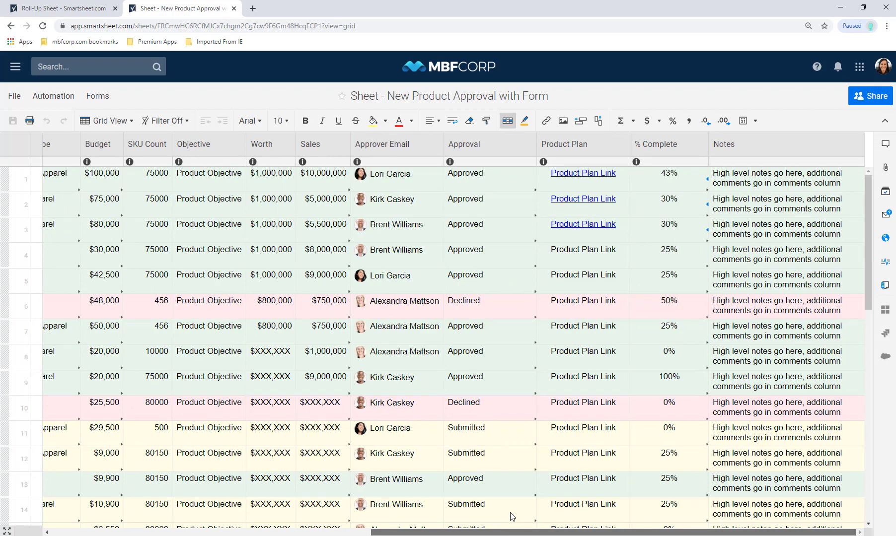
pyautogui.moveTo(512, 533); pyautogui.dragTo(188, 532)
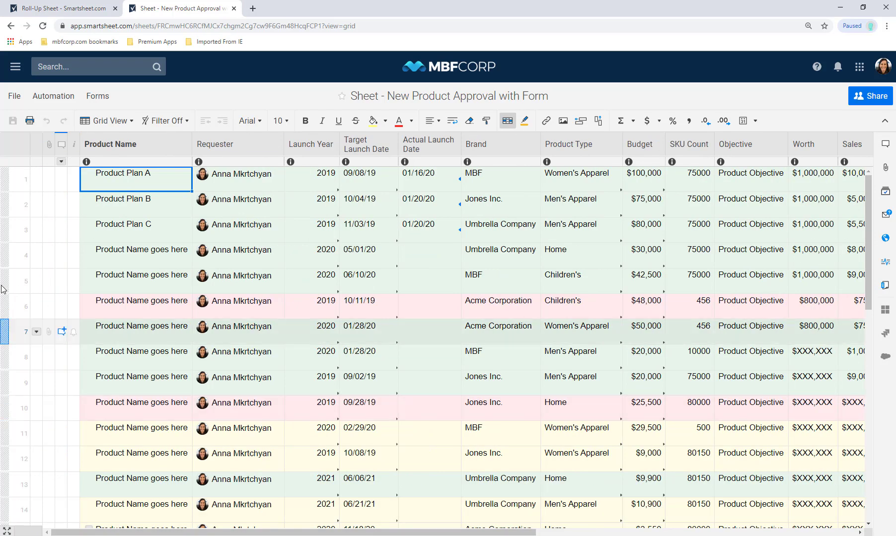
pyautogui.click(131, 204)
pyautogui.click(141, 236)
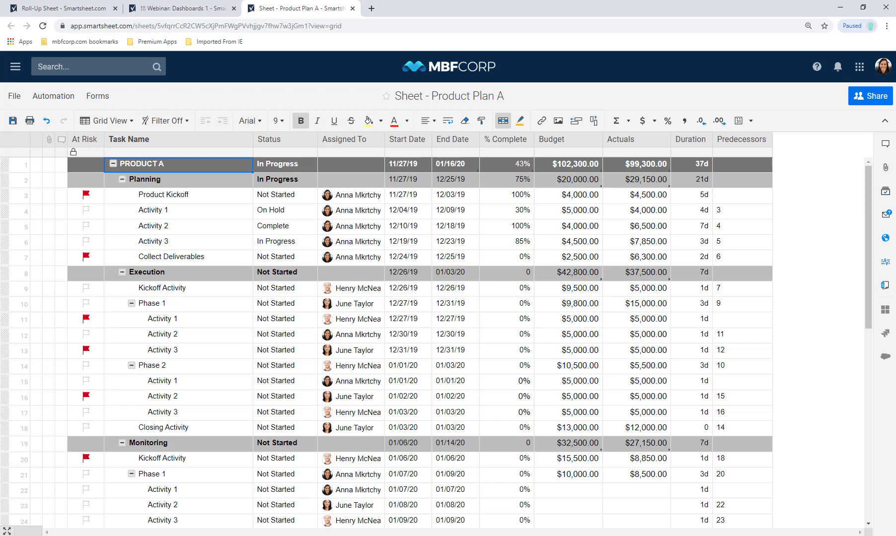
# - Open the Sheet Summary panel for Product Plan A
pyautogui.click(882, 289)
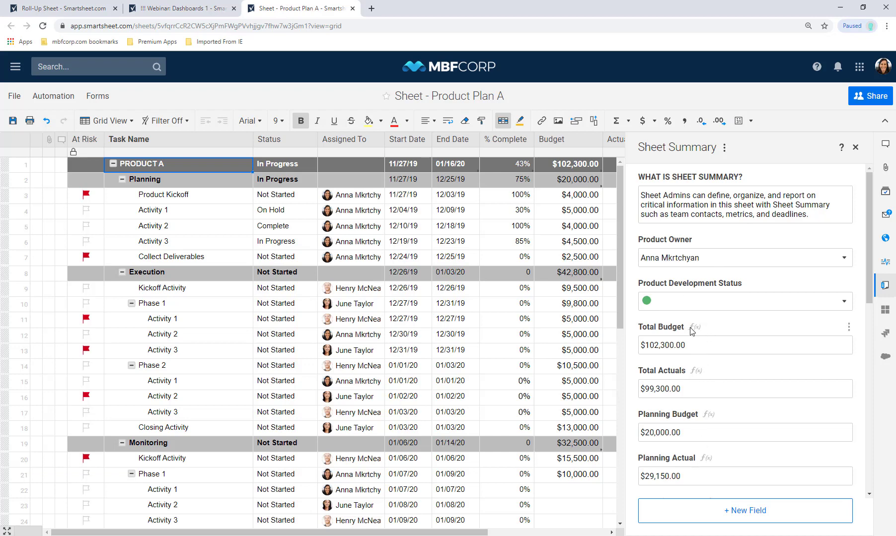
# - Scroll the sheet summary down and open the options menu of the first assignee's tasks field
pyautogui.moveTo(691, 330)
pyautogui.moveTo(871, 292); pyautogui.dragTo(886, 484)
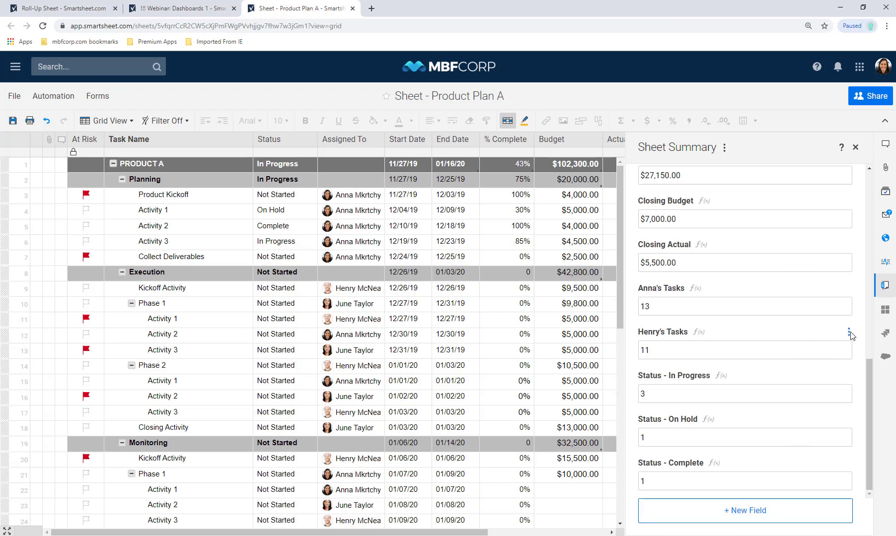
pyautogui.click(849, 334)
pyautogui.moveTo(852, 336)
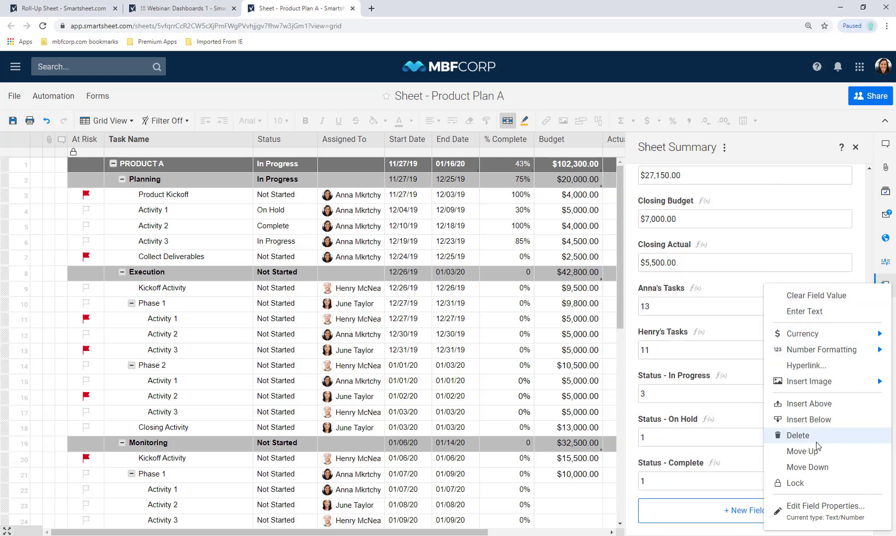
# - Insert a new summary field above it, named for the second assignee's tasks
pyautogui.click(809, 409)
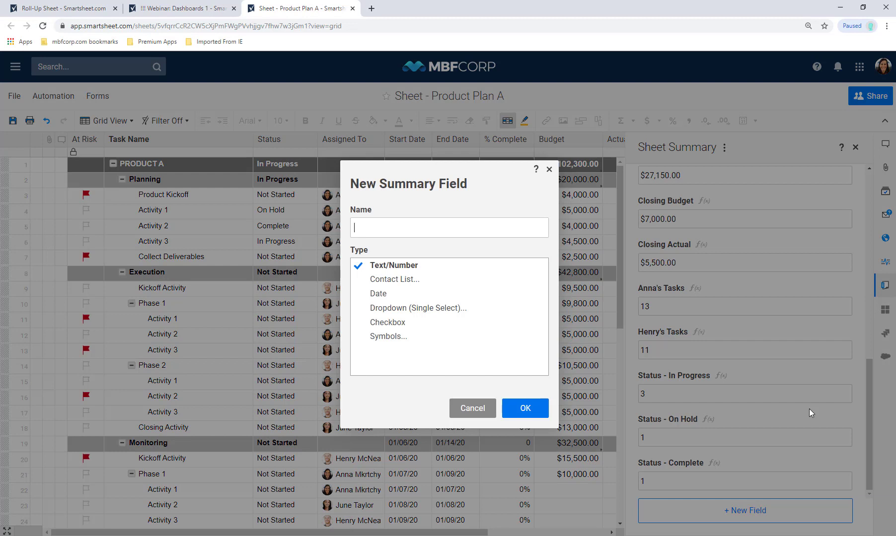
pyautogui.write("June's tasks")
pyautogui.press('Return')
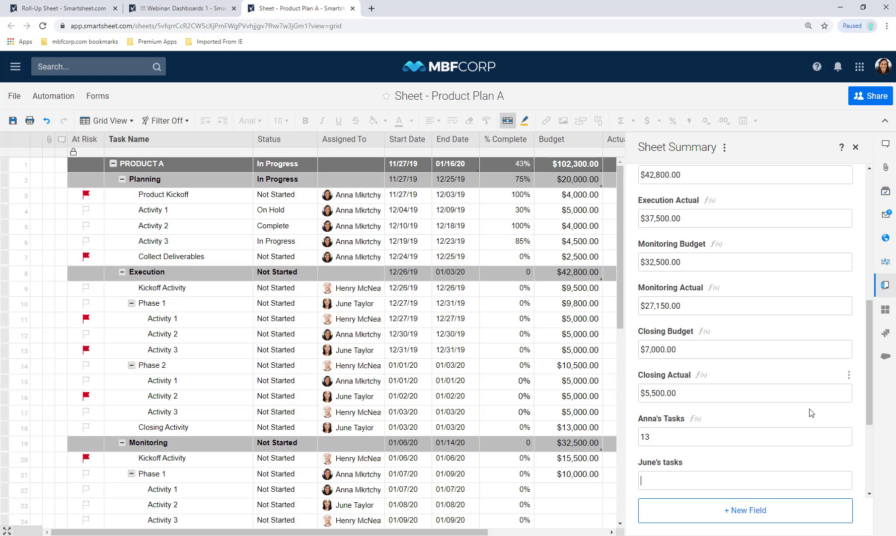
# - Give the field =COUNTIF([Assigned To]:[Assigned To], "<assignee's full name>"), returning 8
pyautogui.write('=COUNTIF(')
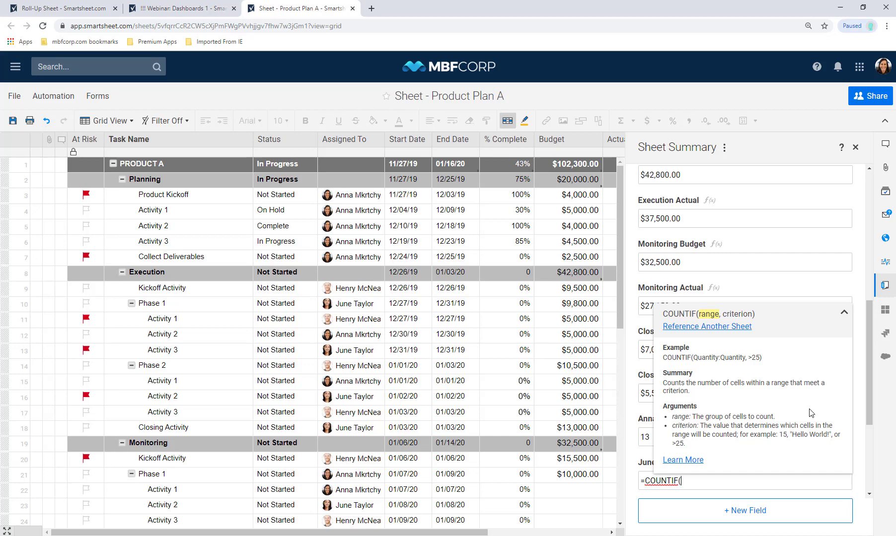
pyautogui.write('[Assigned To]:[Assigned To')
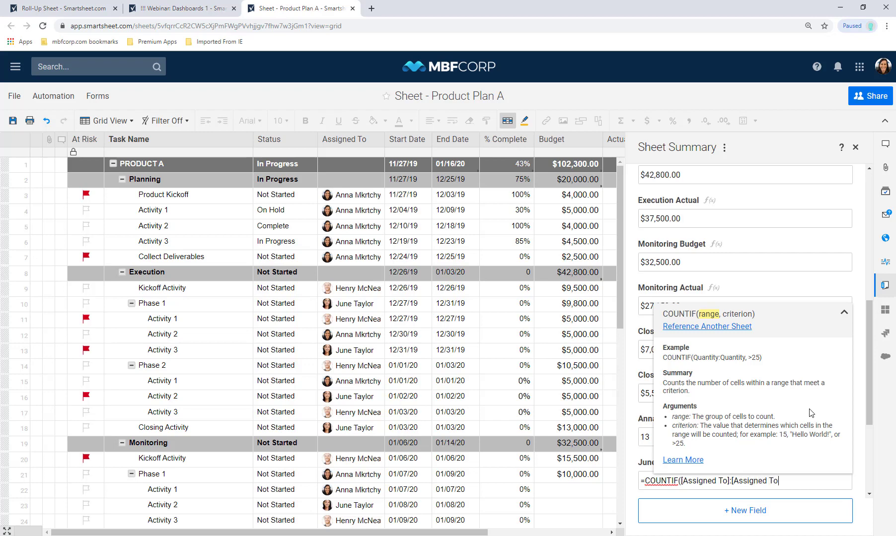
pyautogui.write(']')
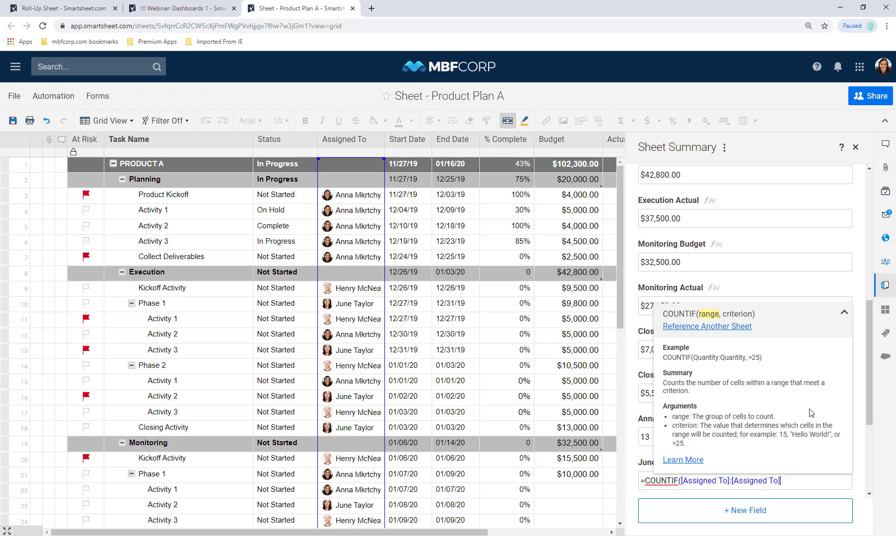
pyautogui.write(',')
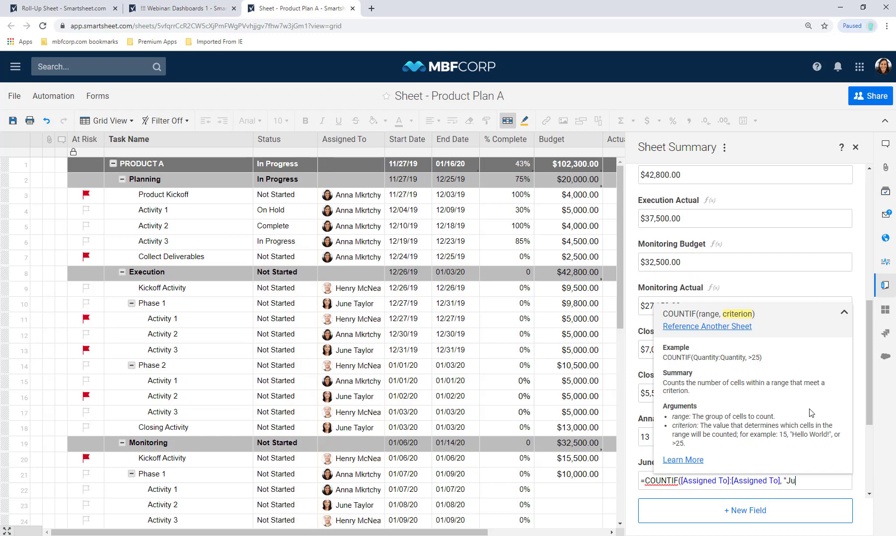
pyautogui.press('Return')
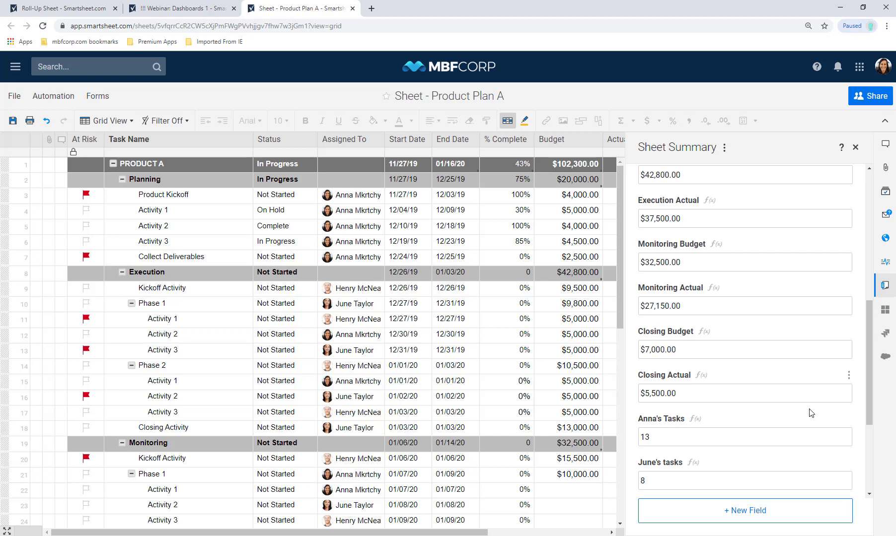
pyautogui.moveTo(868, 413); pyautogui.dragTo(877, 455)
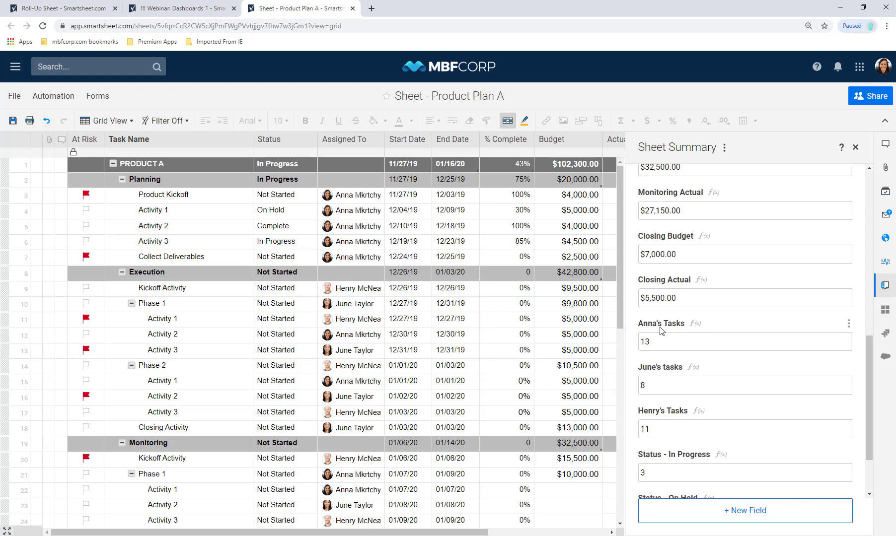
pyautogui.scroll(-2, 869, 494)
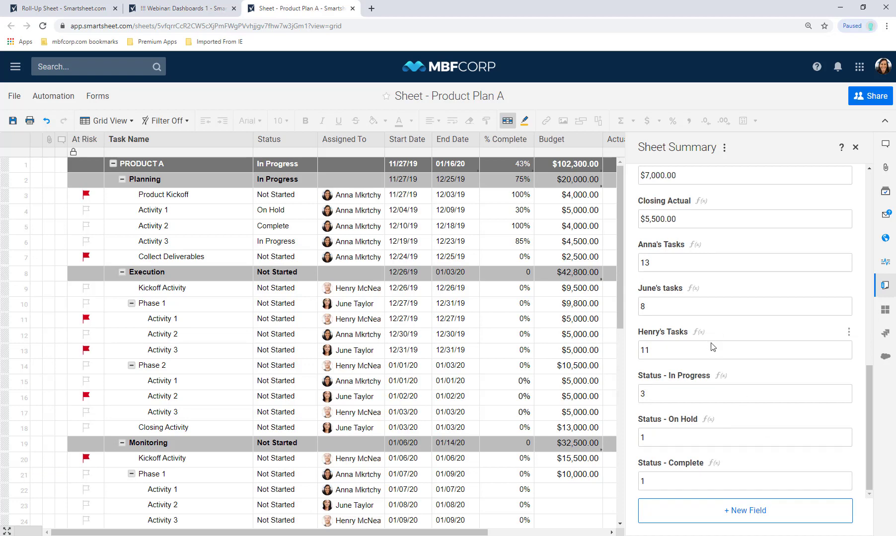
pyautogui.click(701, 309)
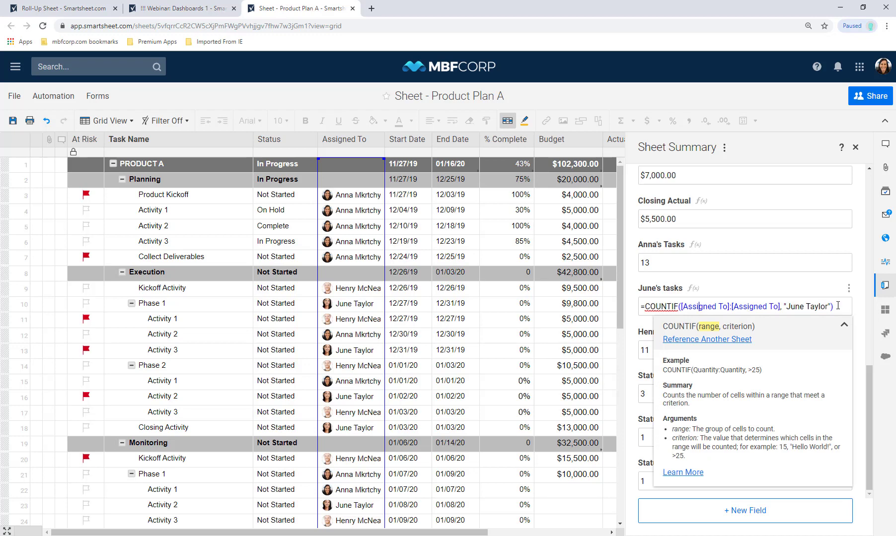
pyautogui.click(864, 393)
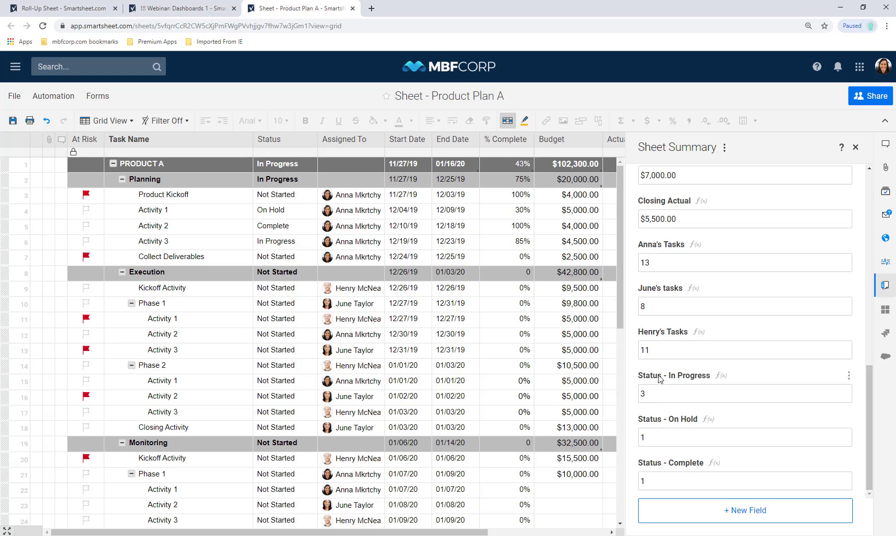
# - Create a 'Status - Not Started' field with =COUNTIF(Status:Status, "Not Started"), showing 32
pyautogui.click(758, 522)
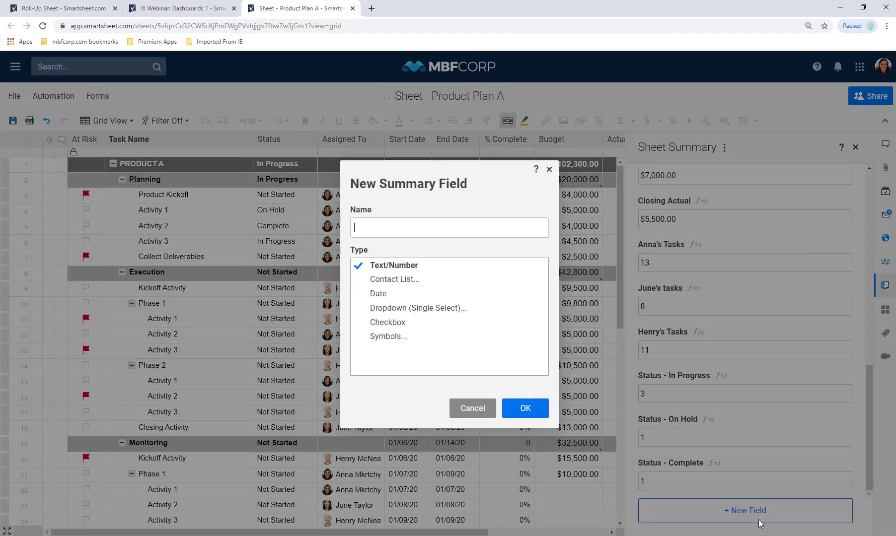
pyautogui.write('St')
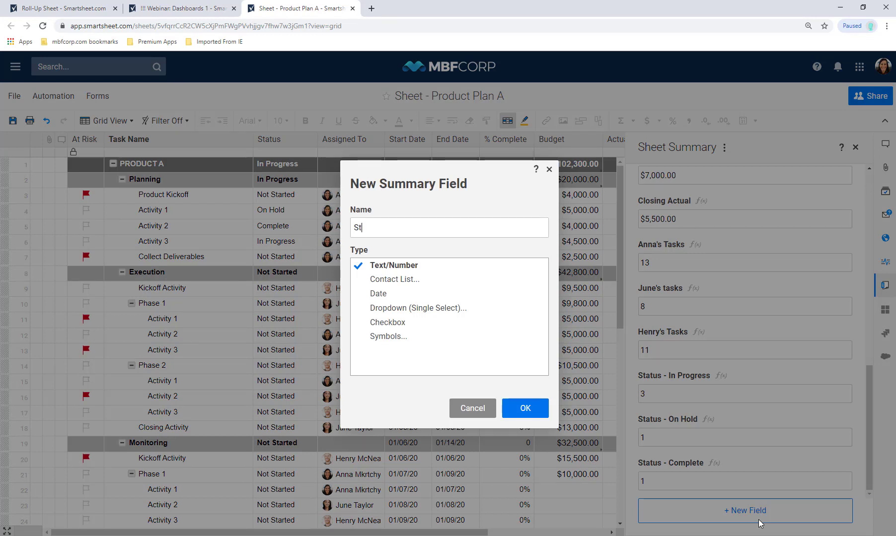
pyautogui.write('atus - Not Started')
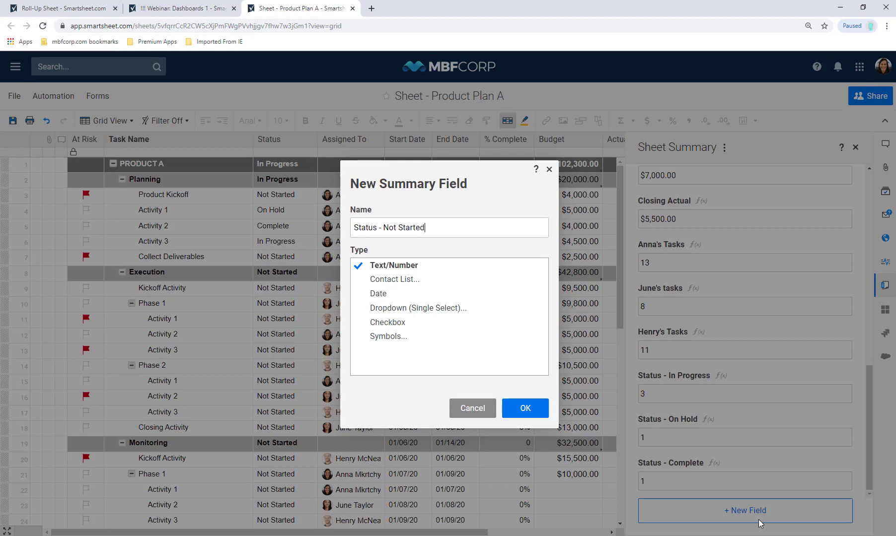
pyautogui.click(530, 407)
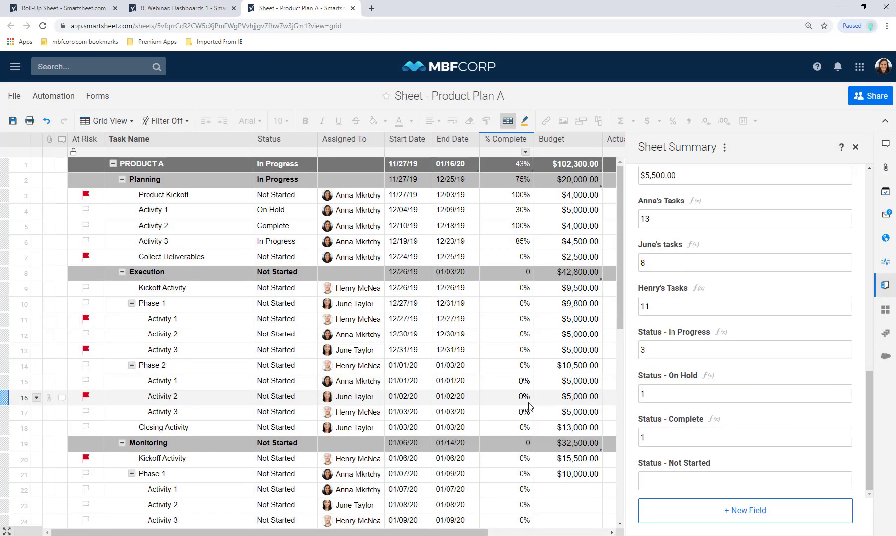
pyautogui.write('=COUNTIF(')
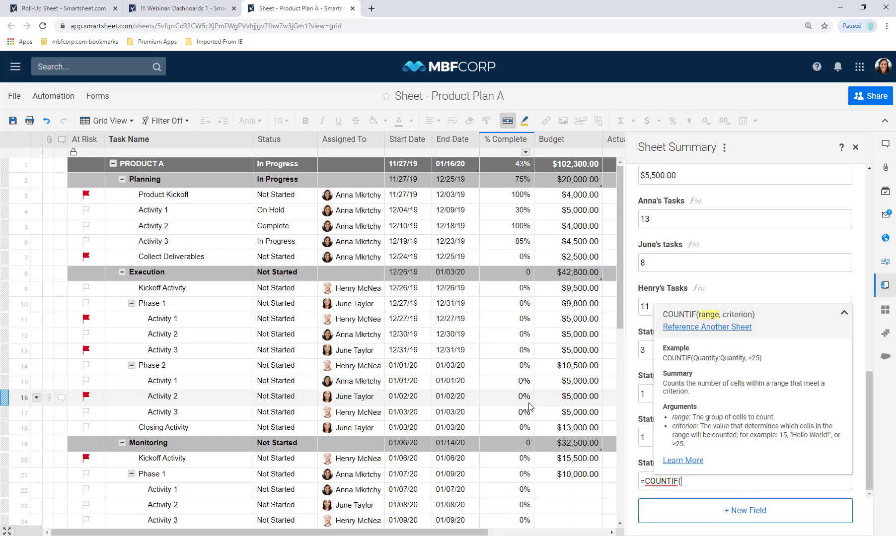
pyautogui.write('Status:Status')
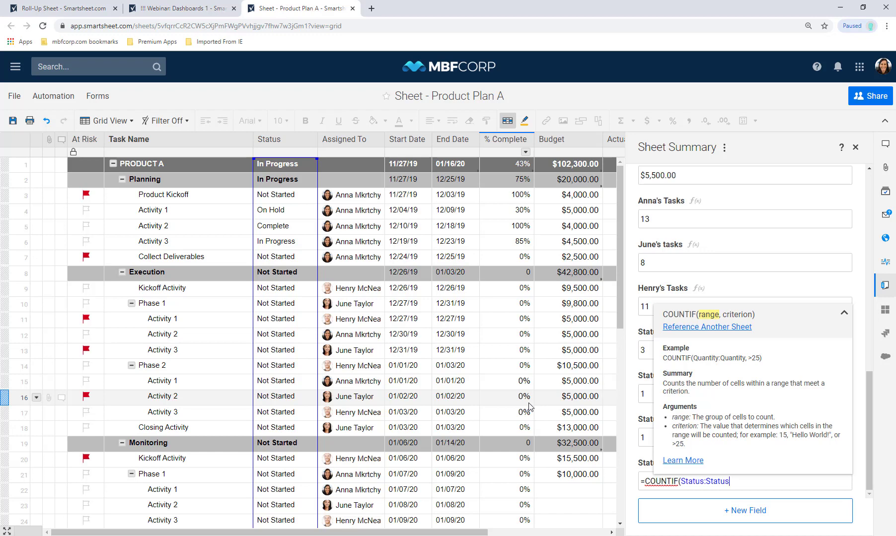
pyautogui.write(', "No')
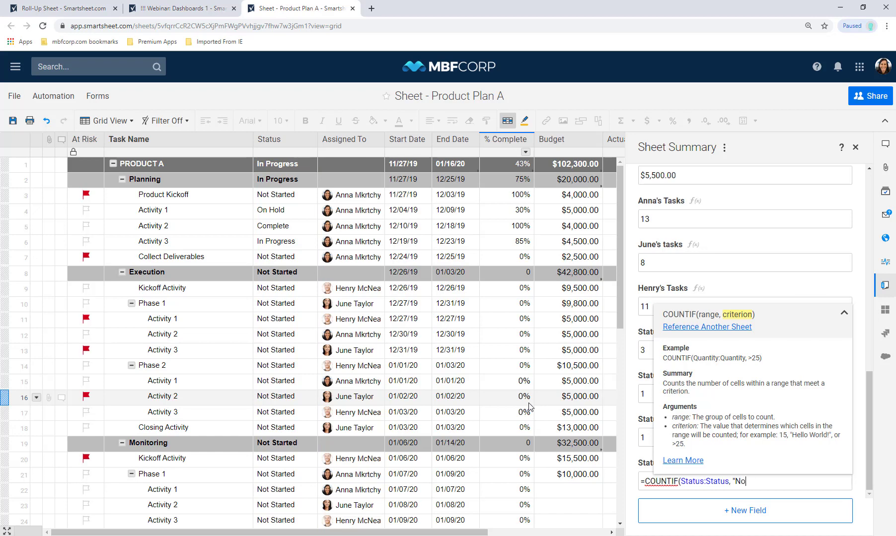
pyautogui.write('t Started")')
pyautogui.press('Return')
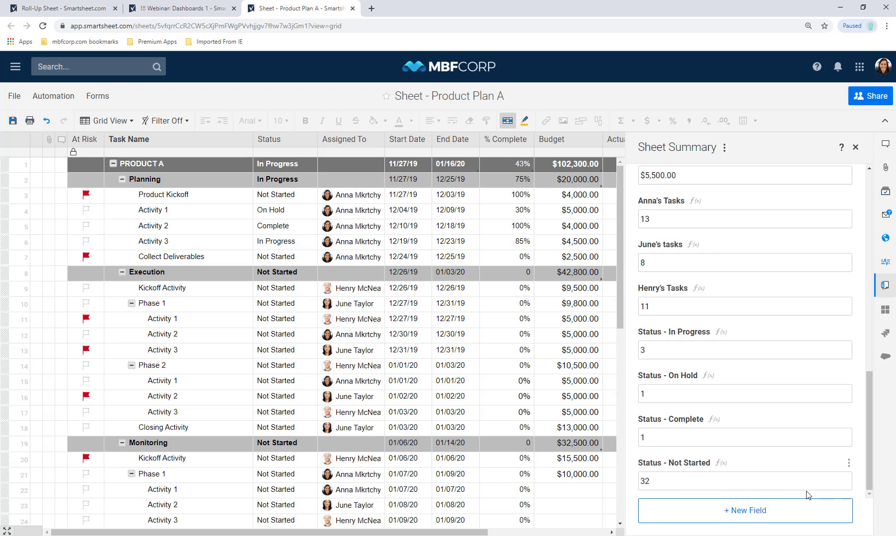
# - Create an At Risk field with =COUNTIF([At Risk]:[At Risk], 1), showing 9
pyautogui.click(775, 510)
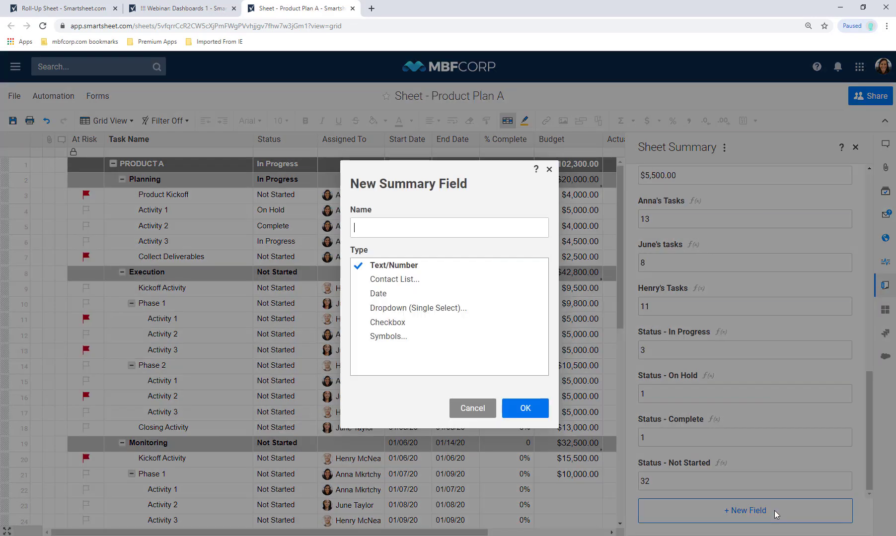
pyautogui.write('At T')
pyautogui.write('isk')
pyautogui.click(524, 409)
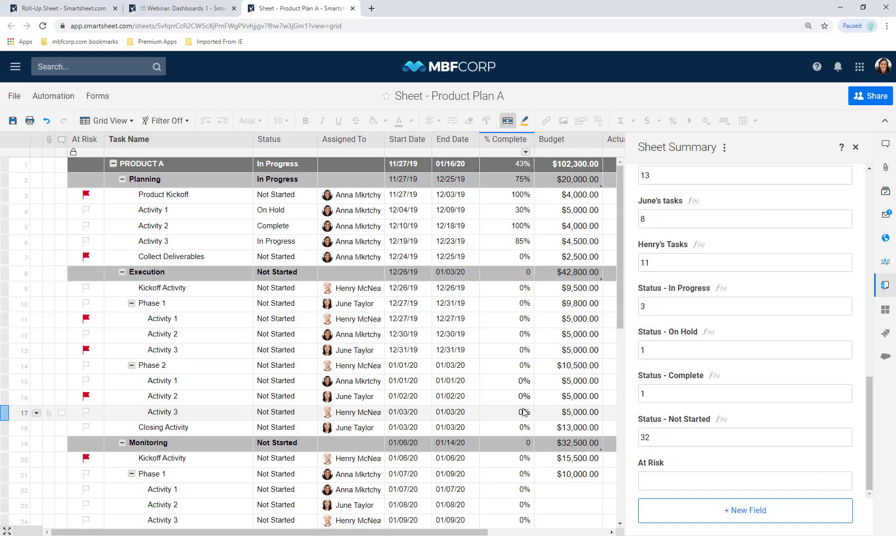
pyautogui.write('=COUNTI')
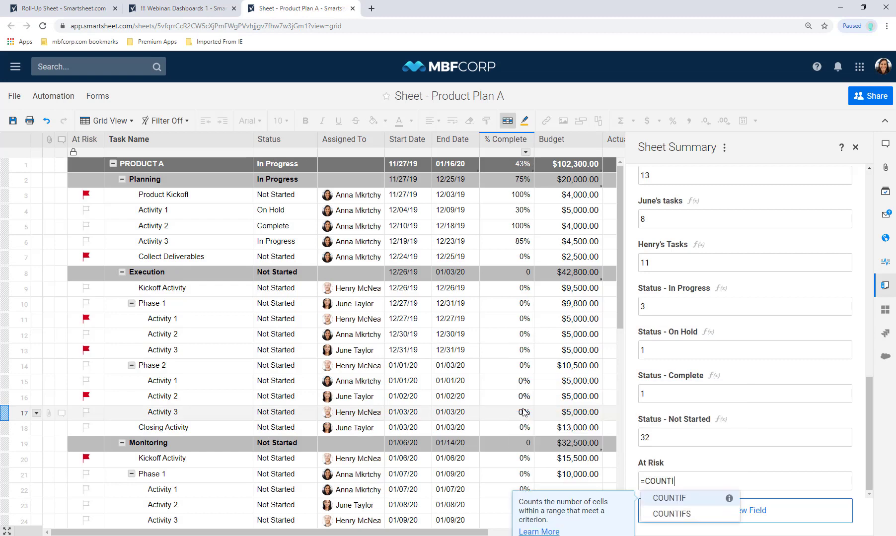
pyautogui.write('F(')
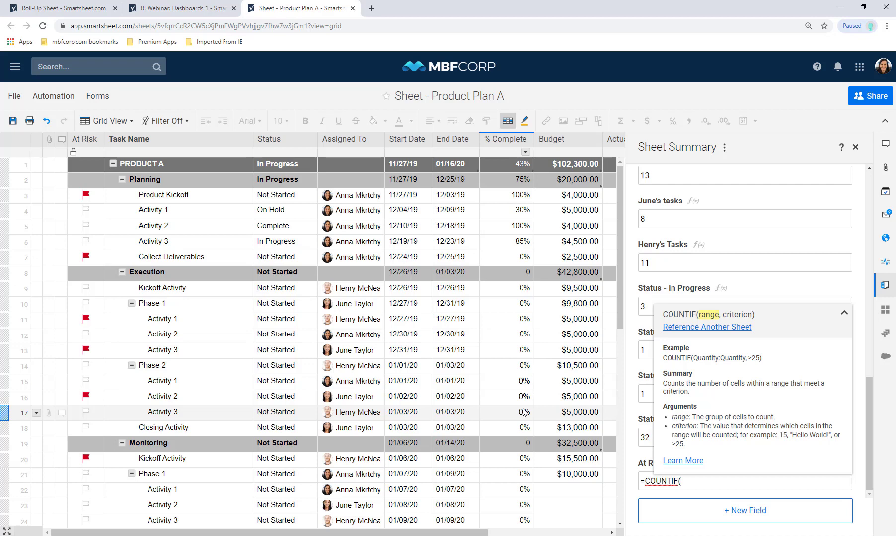
pyautogui.write('[At Risk]:[At Risk], 1')
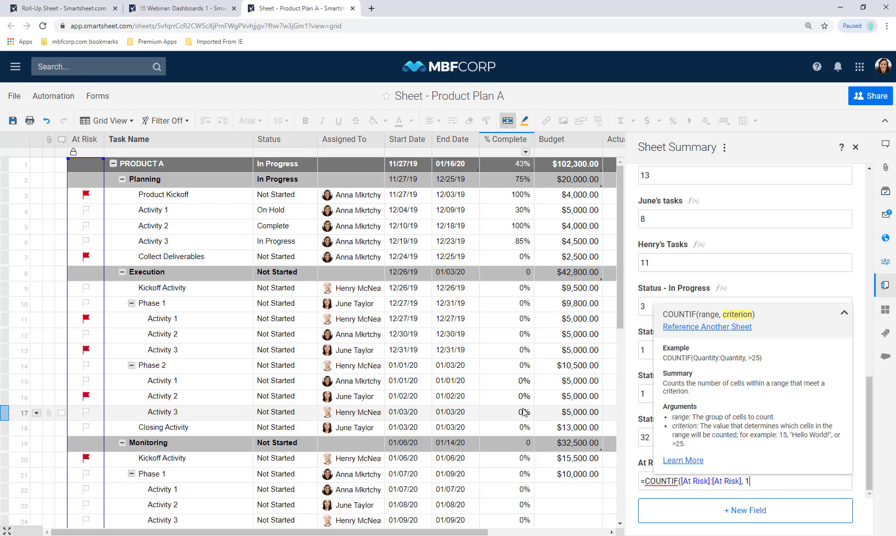
pyautogui.press('Return')
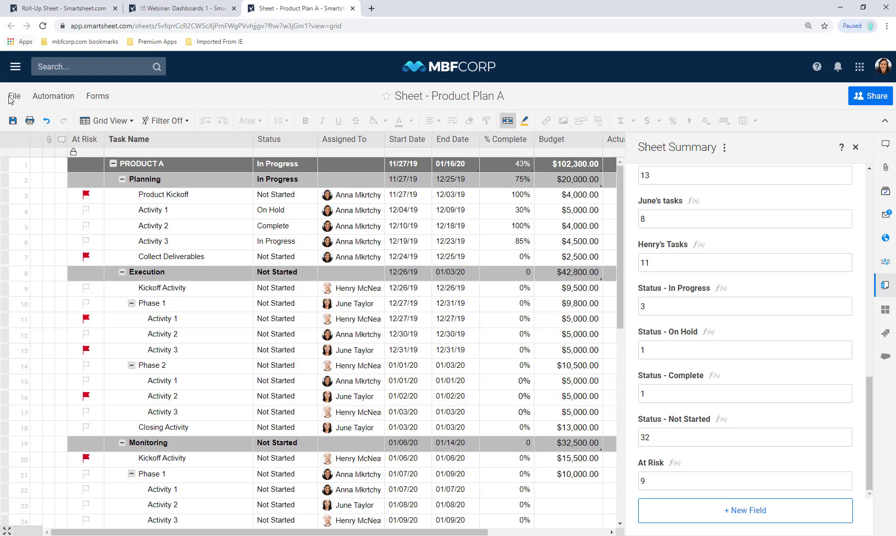
# - Save the sheet and copy its summary field names, values and formulas to Product Plans B and C
pyautogui.click(11, 122)
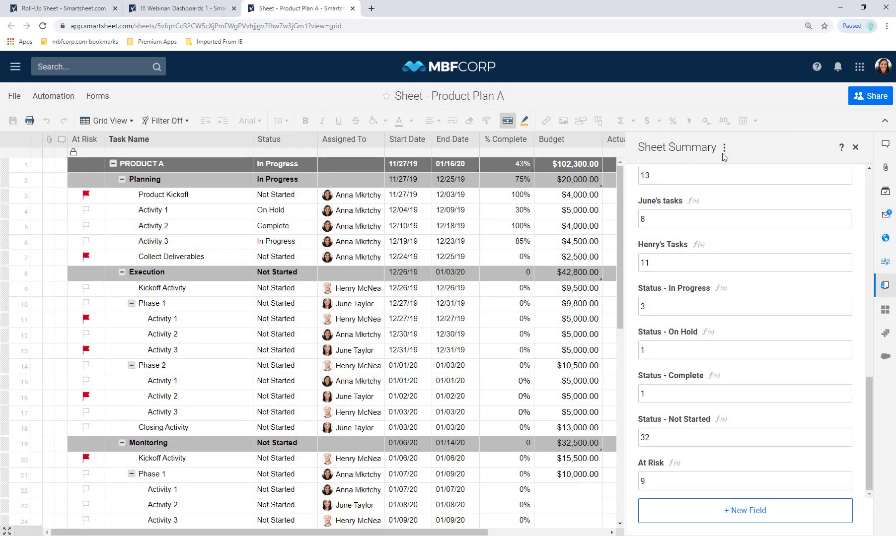
pyautogui.click(724, 149)
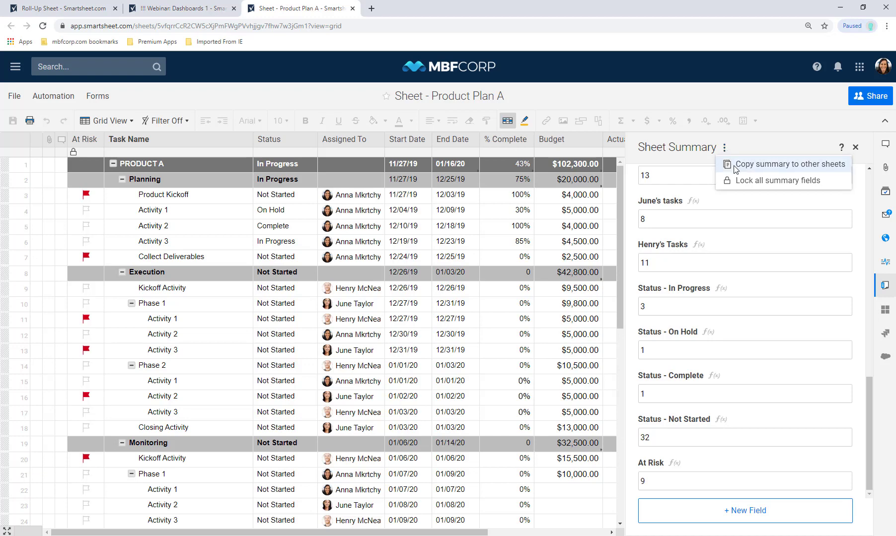
pyautogui.click(735, 165)
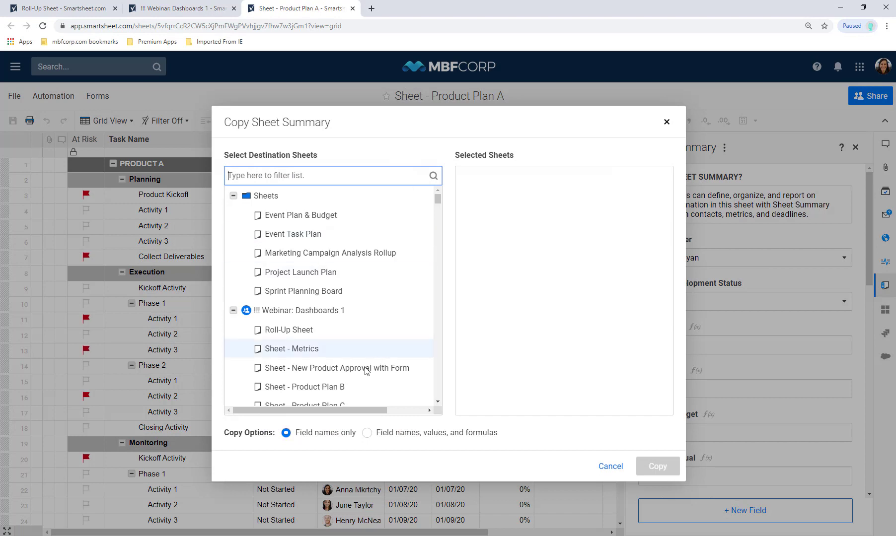
pyautogui.click(341, 388)
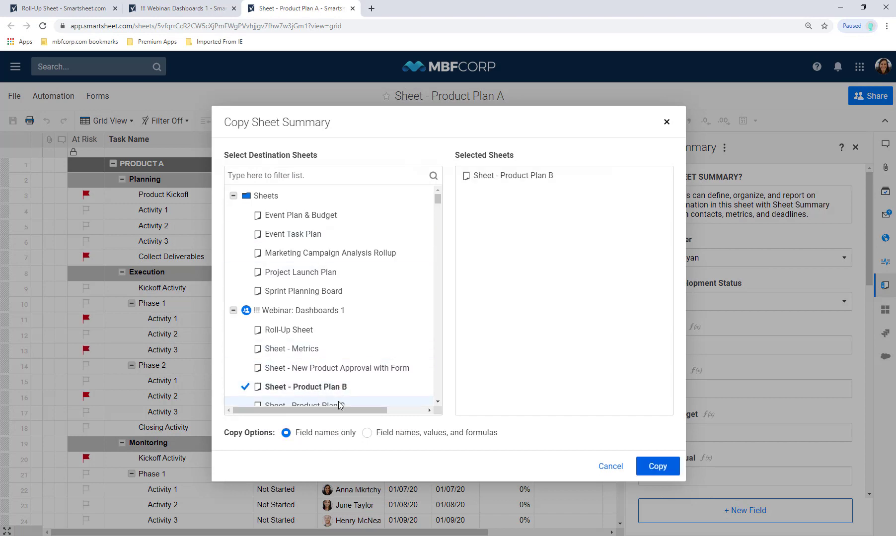
pyautogui.click(340, 404)
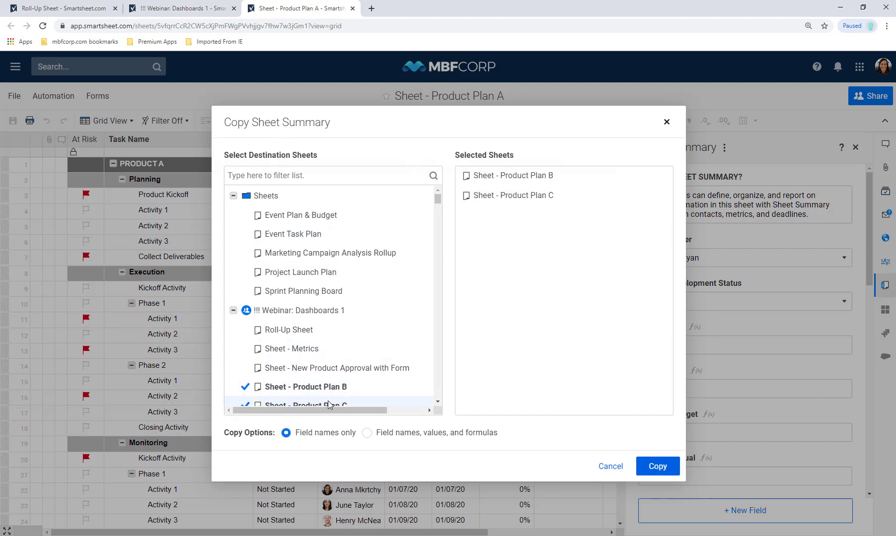
pyautogui.click(373, 436)
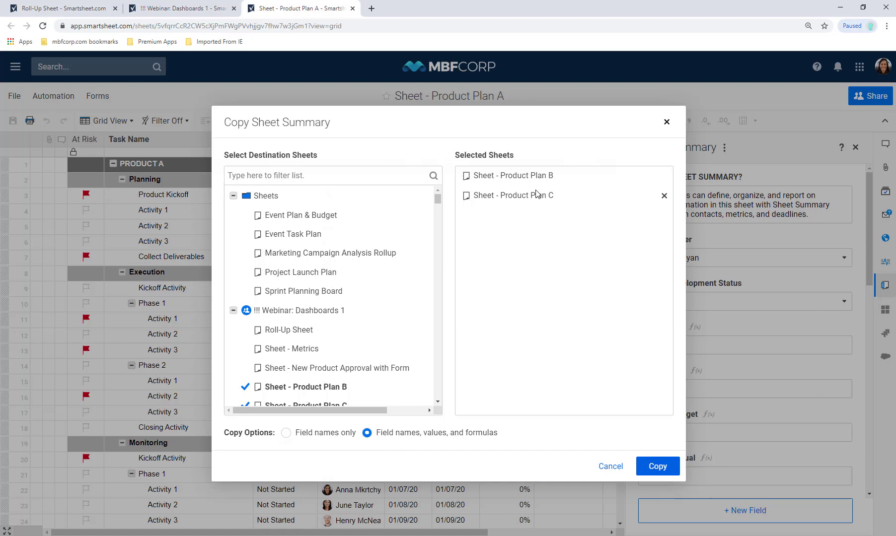
pyautogui.click(668, 464)
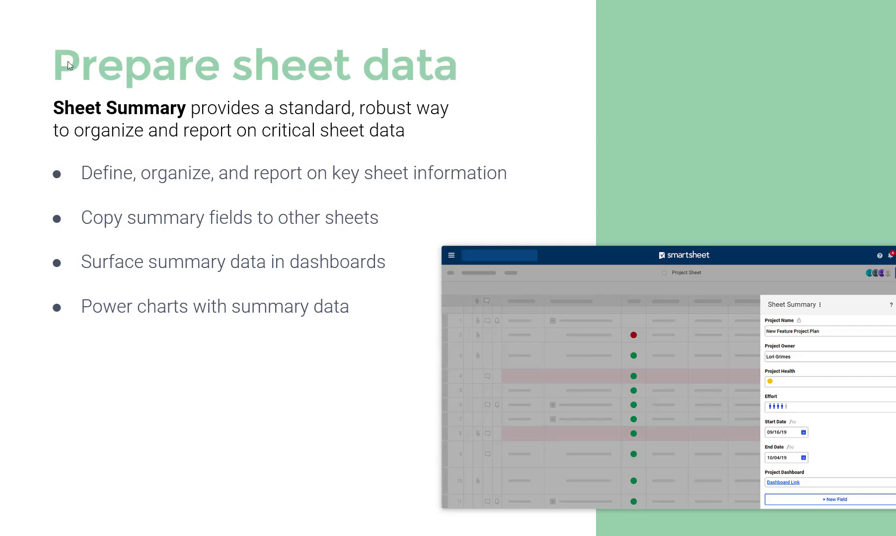
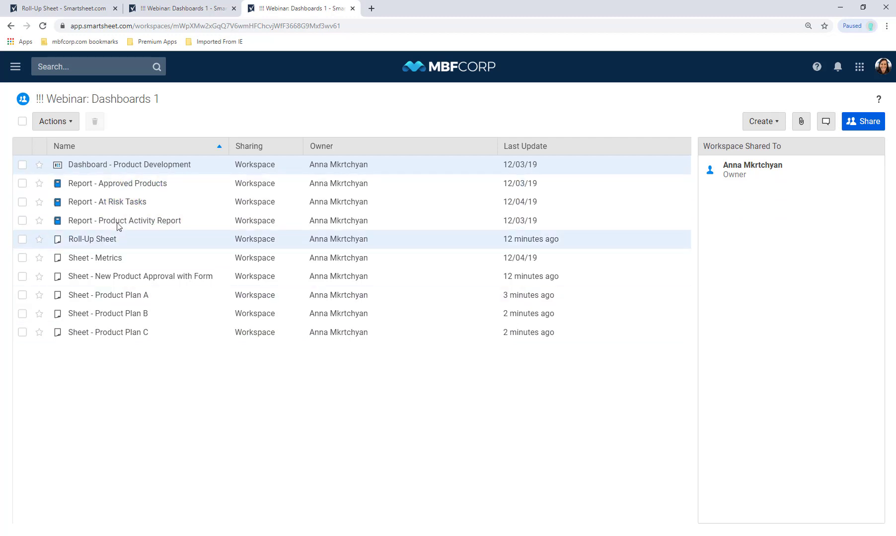
# - Open the At Risk Tasks report and review its criteria: Product Plans A–C, At Risk checked, 27 rows
pyautogui.click(112, 207)
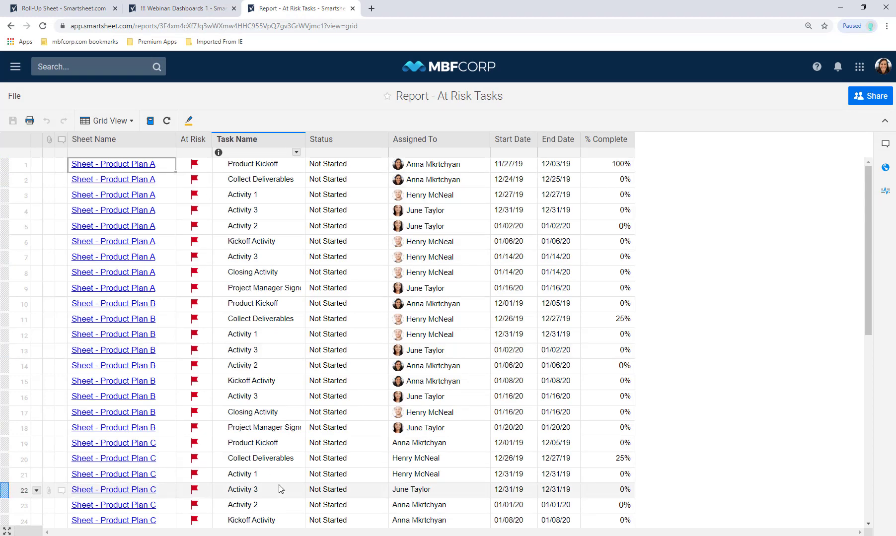
pyautogui.click(153, 123)
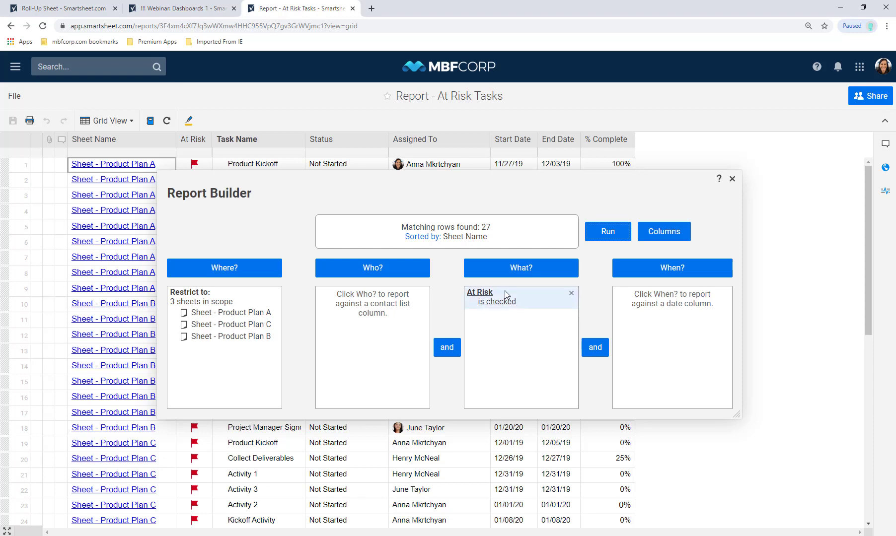
pyautogui.click(732, 179)
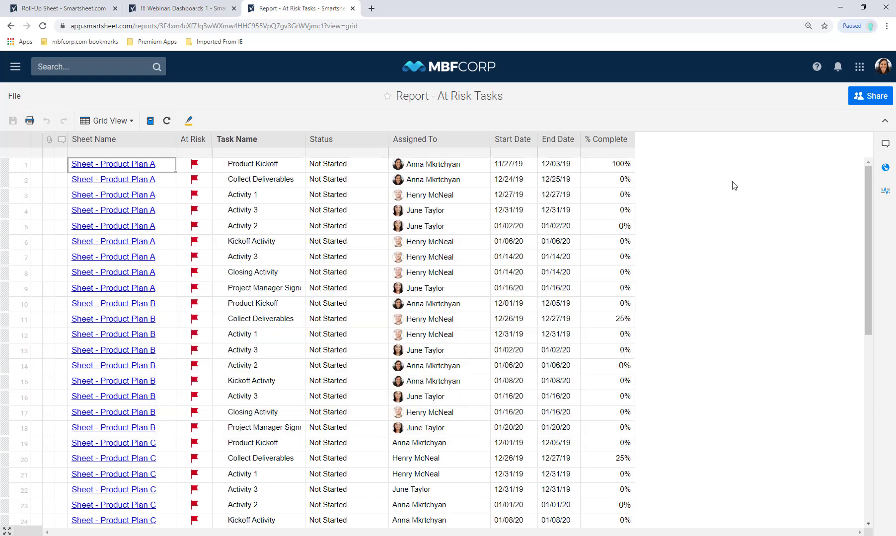
# - Create a row report named 'My Tasks' in the Dashboards 1 workspace and open it
pyautogui.click(14, 28)
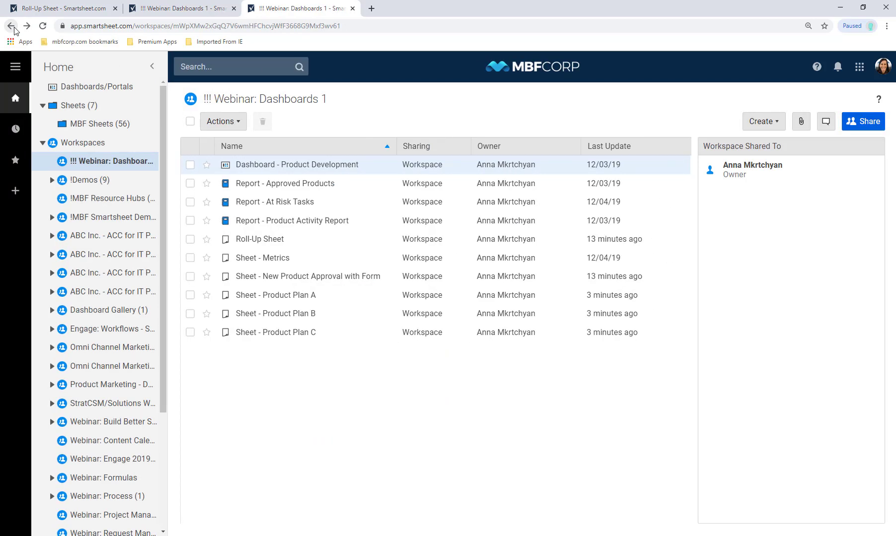
pyautogui.rightClick(268, 367)
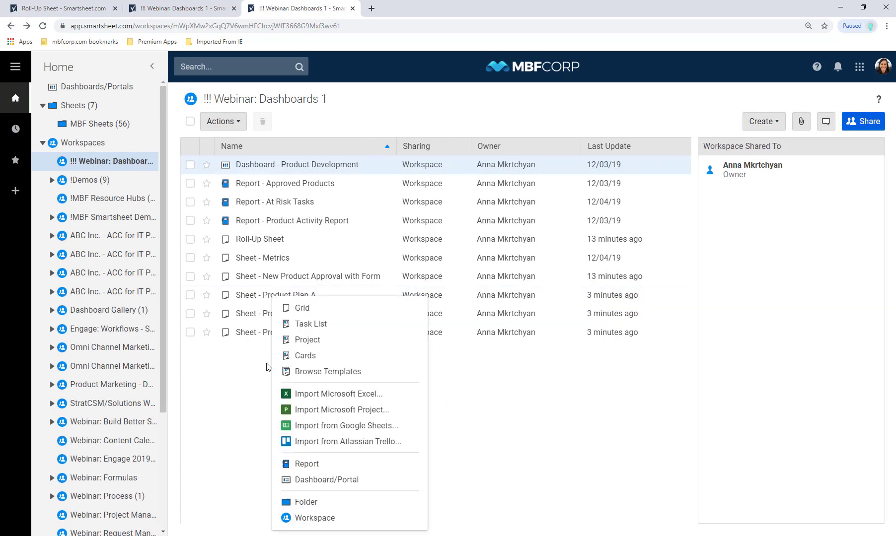
pyautogui.click(761, 119)
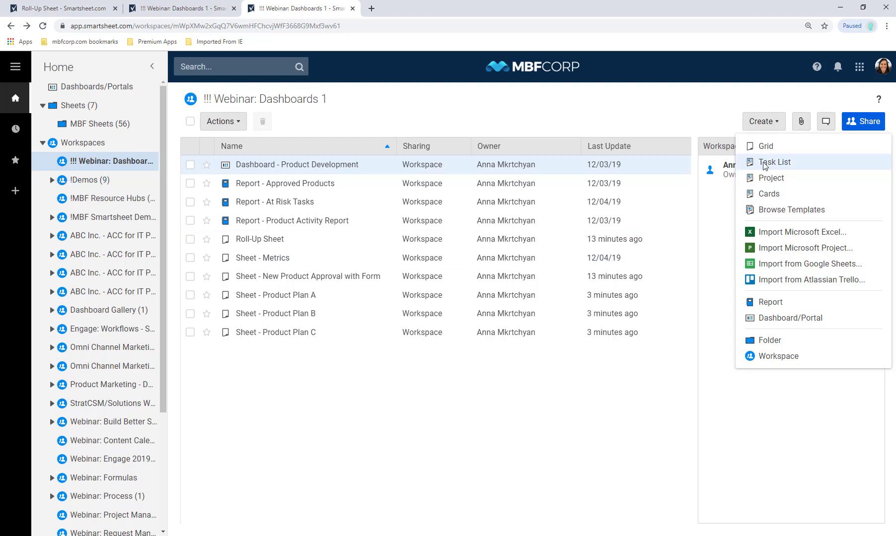
pyautogui.click(771, 301)
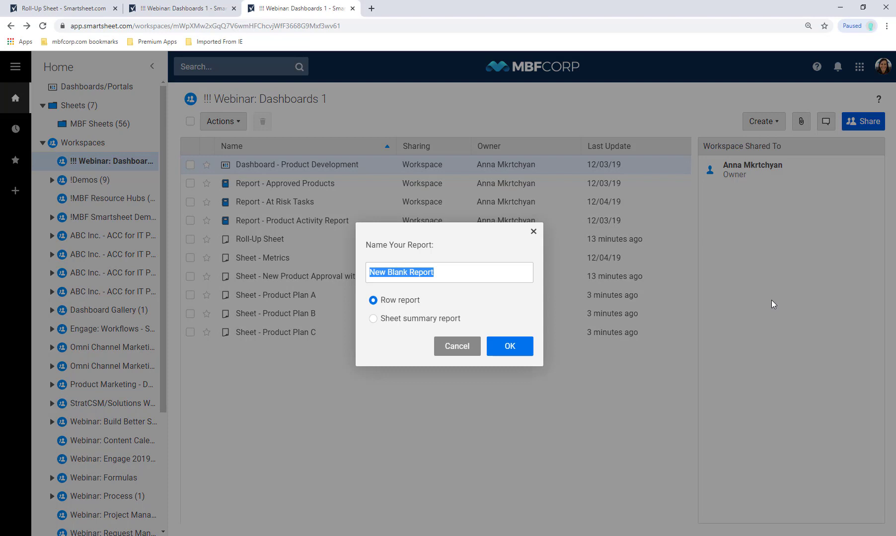
pyautogui.write('My Tasks')
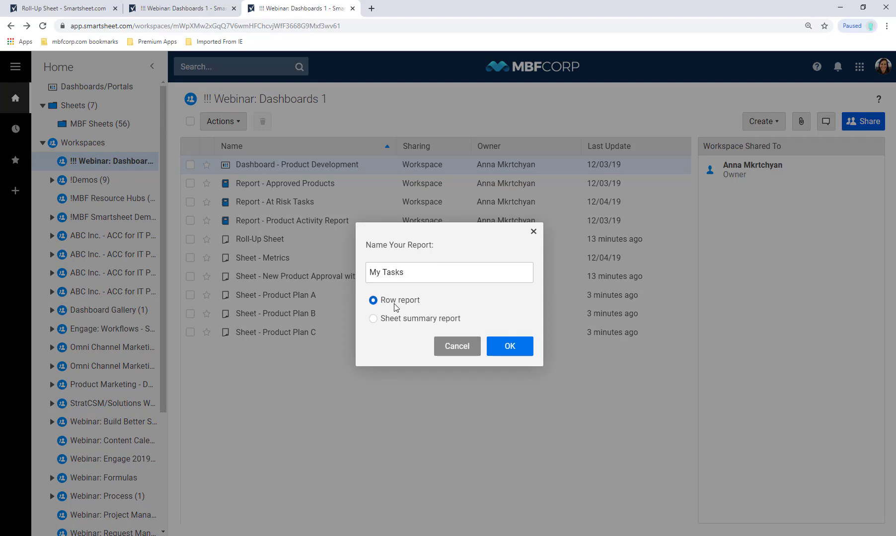
pyautogui.click(514, 354)
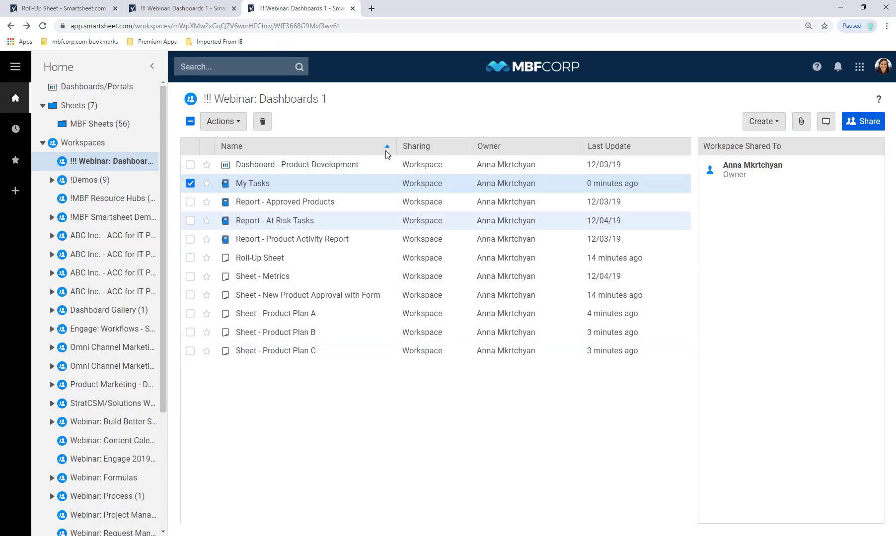
pyautogui.click(255, 184)
# - Set My Tasks to draw from Sheet - Product Plan A, B and C and save the selection
pyautogui.click(248, 263)
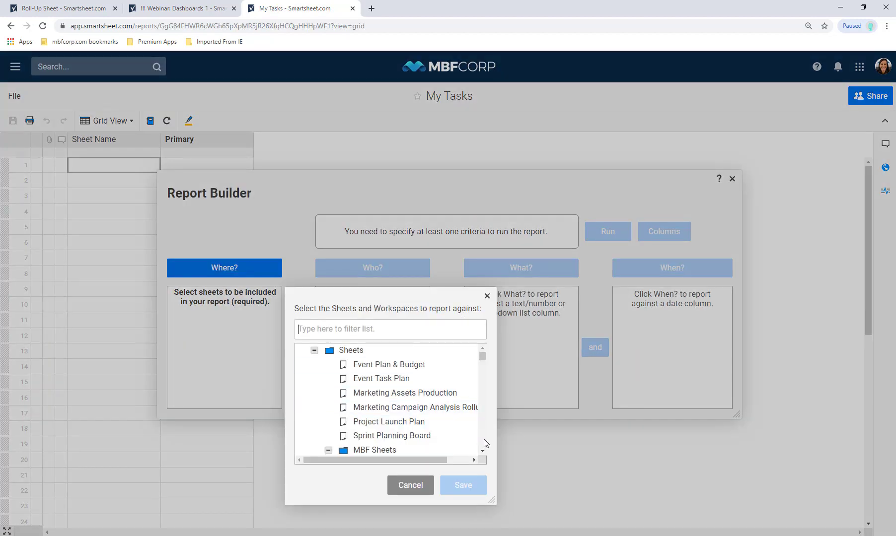
pyautogui.click(404, 331)
pyautogui.write('produ')
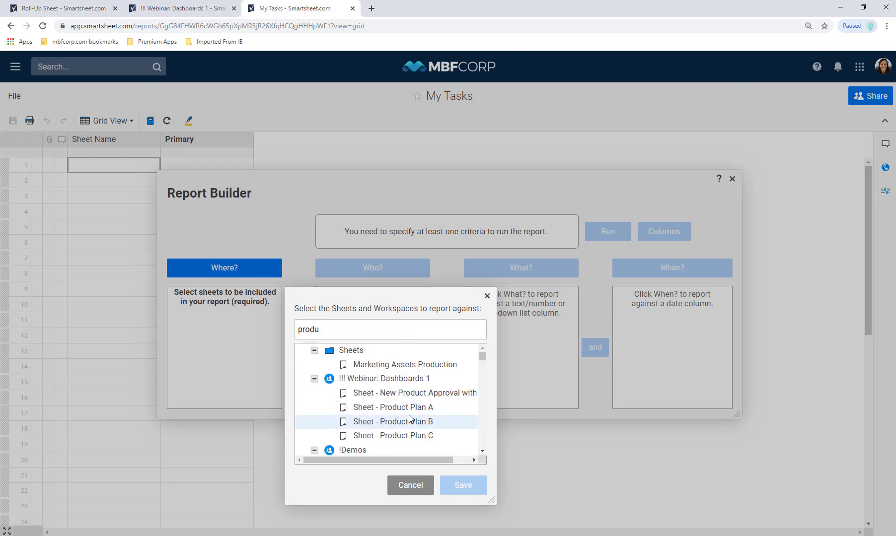
pyautogui.click(408, 422)
pyautogui.click(409, 408)
pyautogui.click(408, 436)
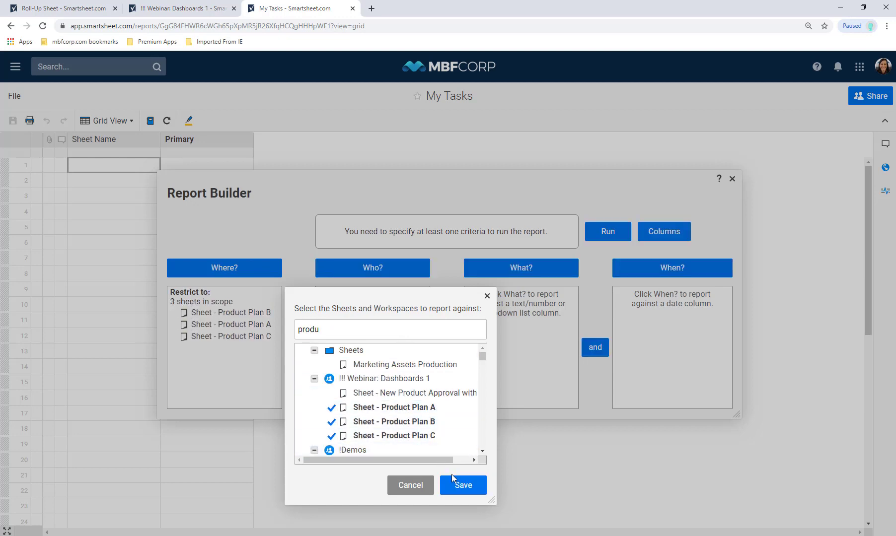
pyautogui.click(456, 481)
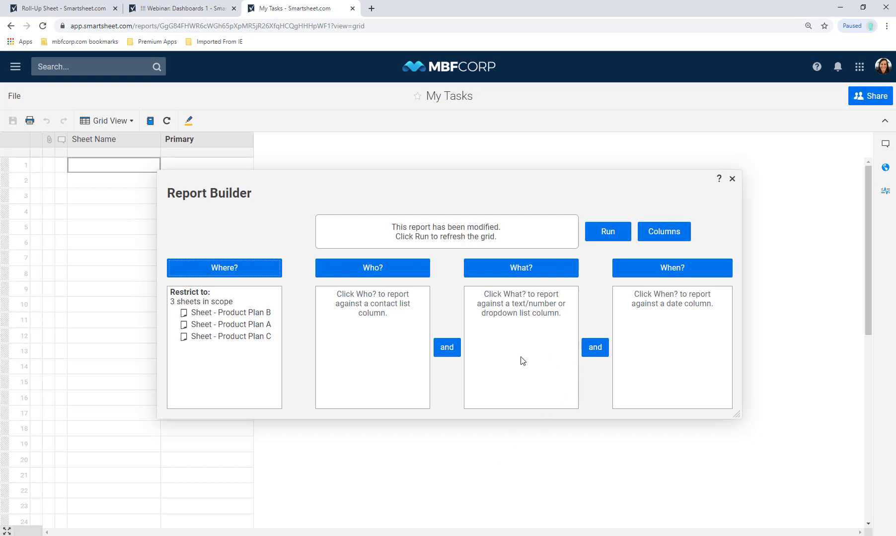
pyautogui.click(376, 267)
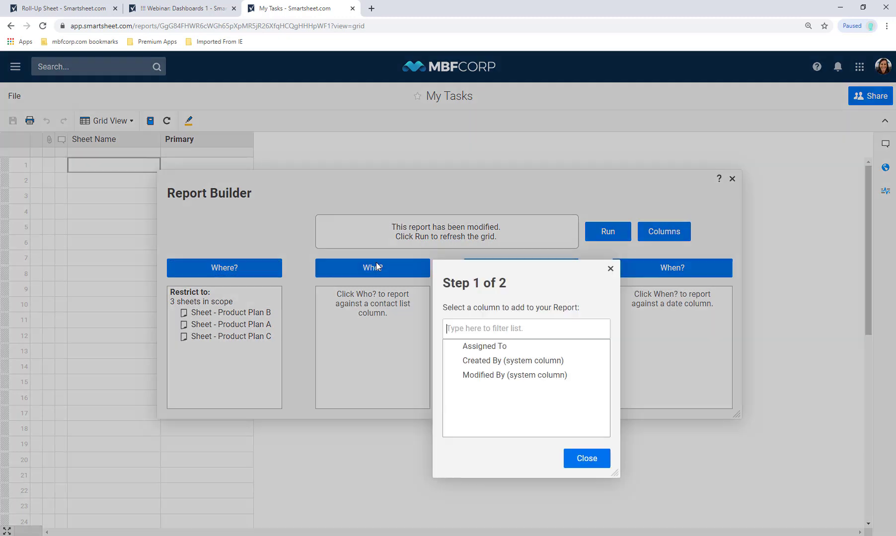
# - Filter My Tasks so Assigned To matches only Current user, removing any specific assignee
pyautogui.click(496, 347)
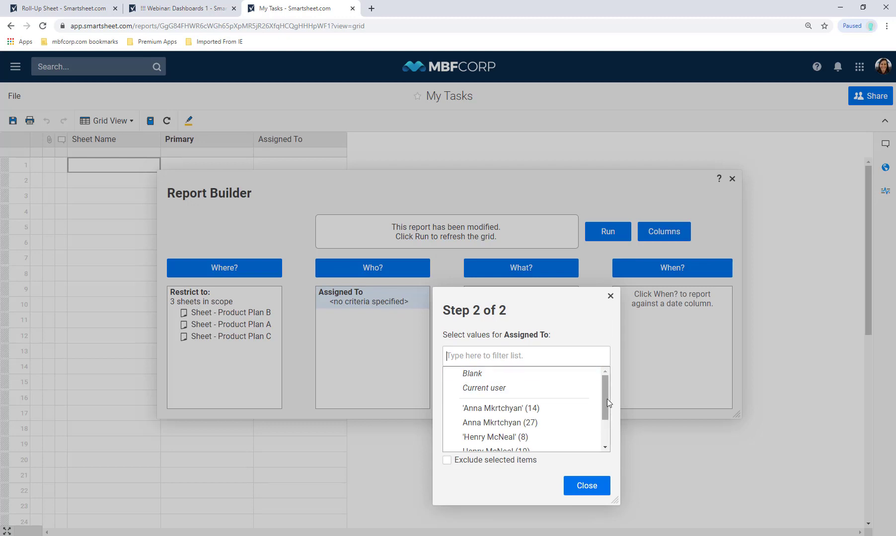
pyautogui.moveTo(607, 399)
pyautogui.mouseDown()
pyautogui.moveTo(608, 424)
pyautogui.moveTo(603, 414)
pyautogui.mouseUp()
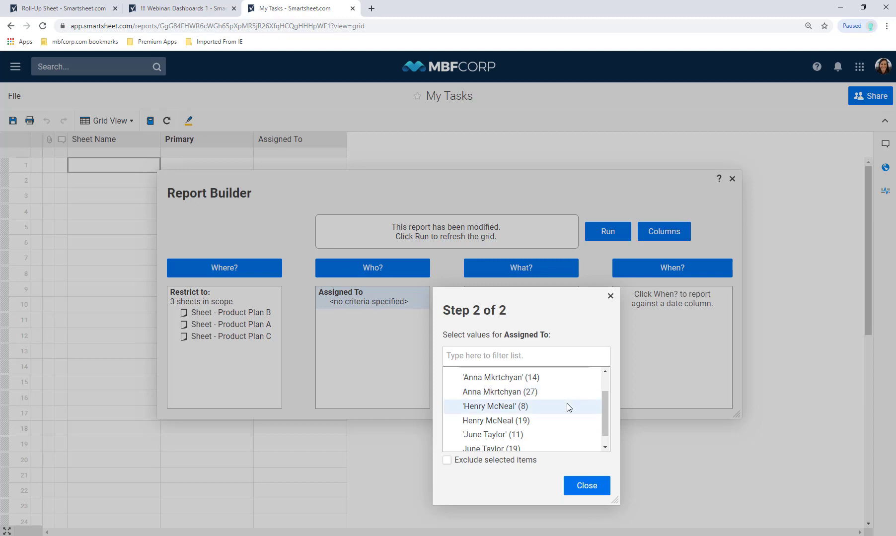
pyautogui.click(569, 407)
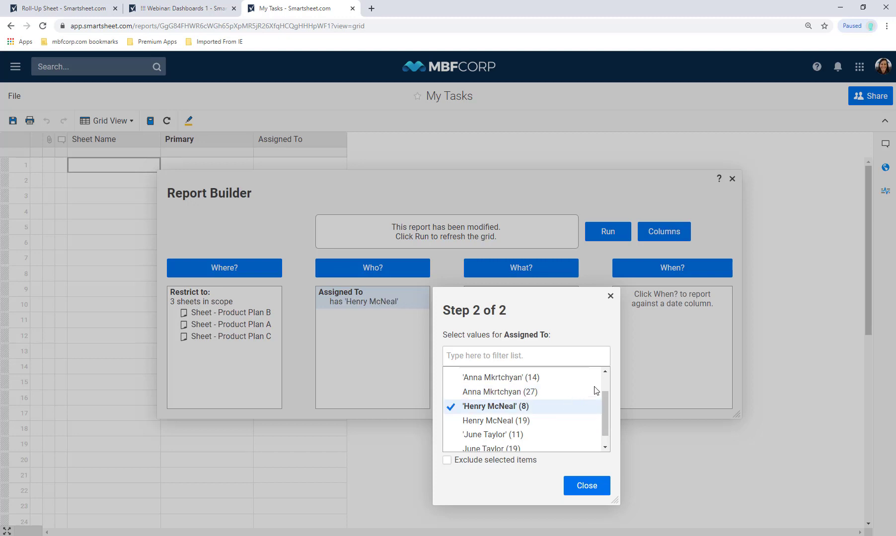
pyautogui.scroll(2, 606, 381)
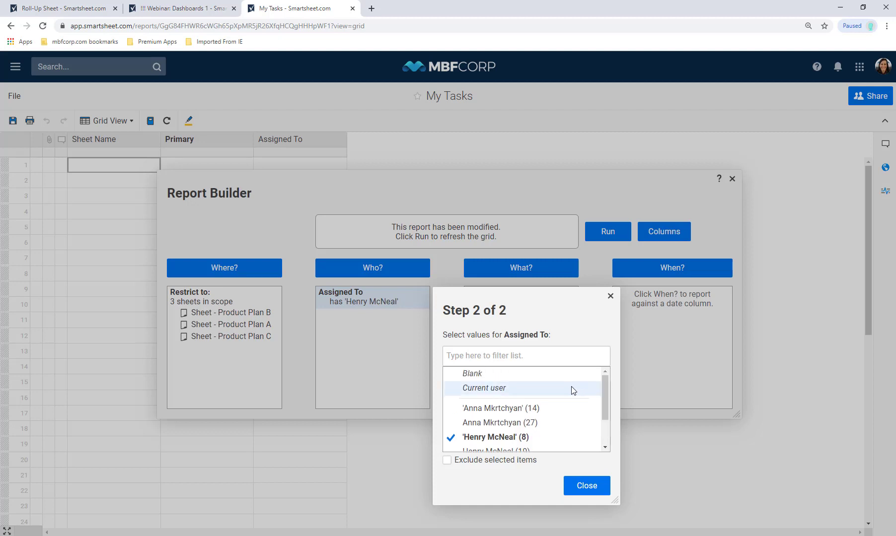
pyautogui.click(571, 388)
pyautogui.click(493, 439)
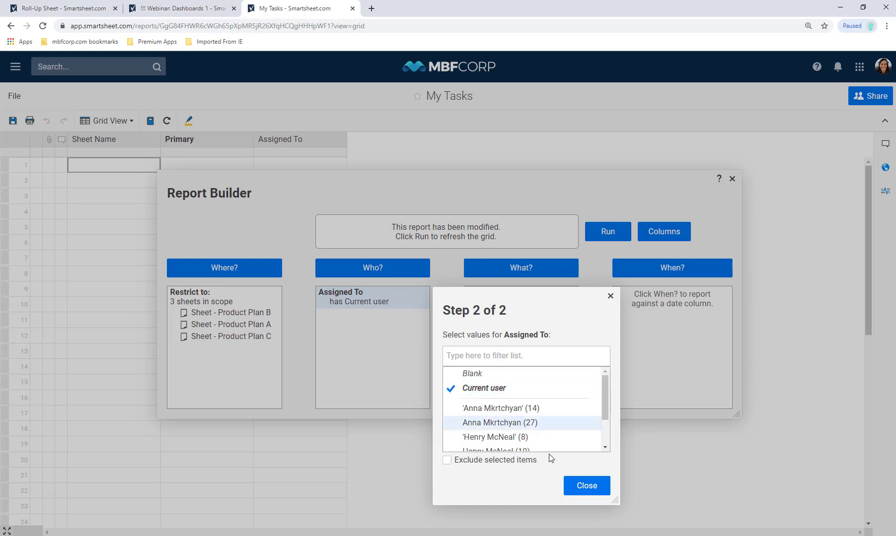
pyautogui.click(587, 486)
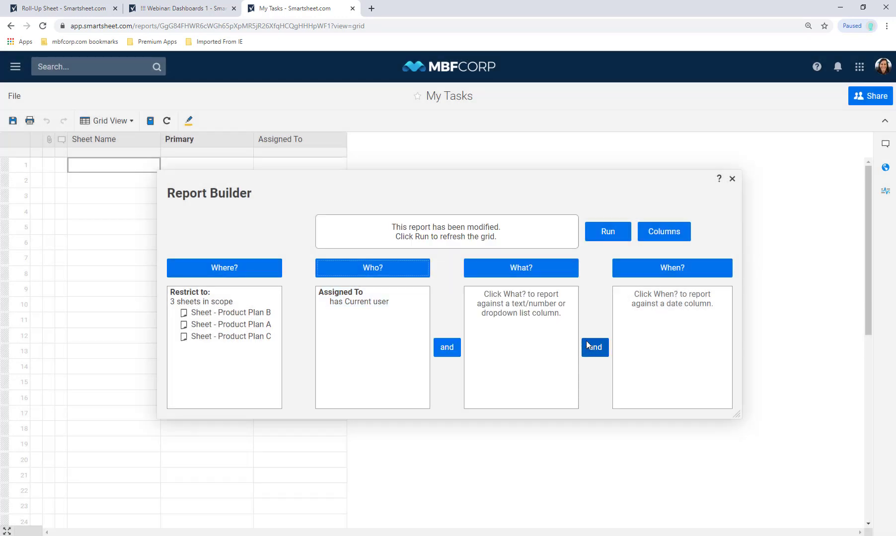
# - Show End Date, Start Date and Status columns in My Tasks and close the Report Builder
pyautogui.click(598, 230)
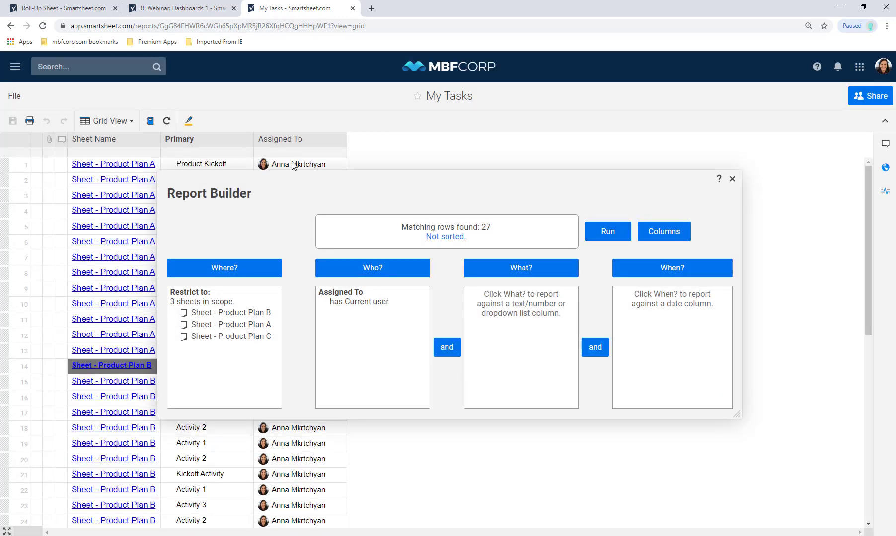
pyautogui.moveTo(317, 484)
pyautogui.click(650, 232)
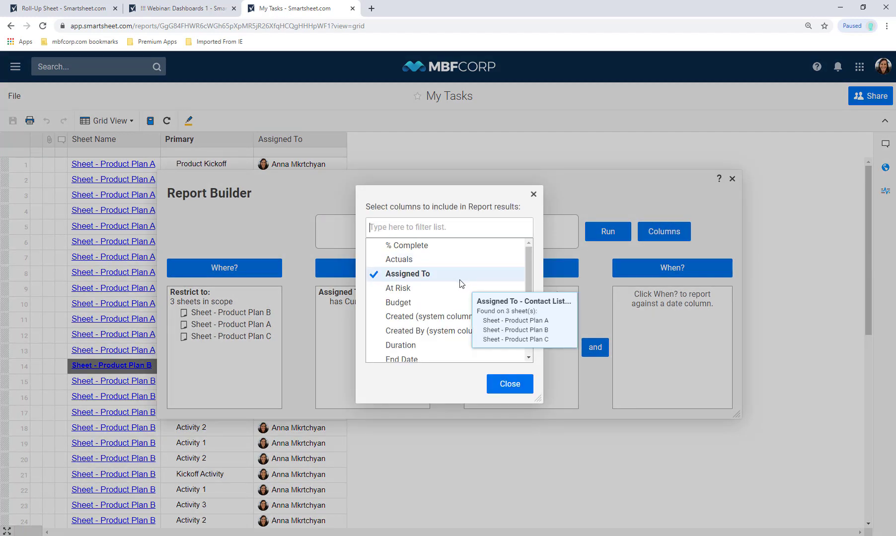
pyautogui.click(510, 288)
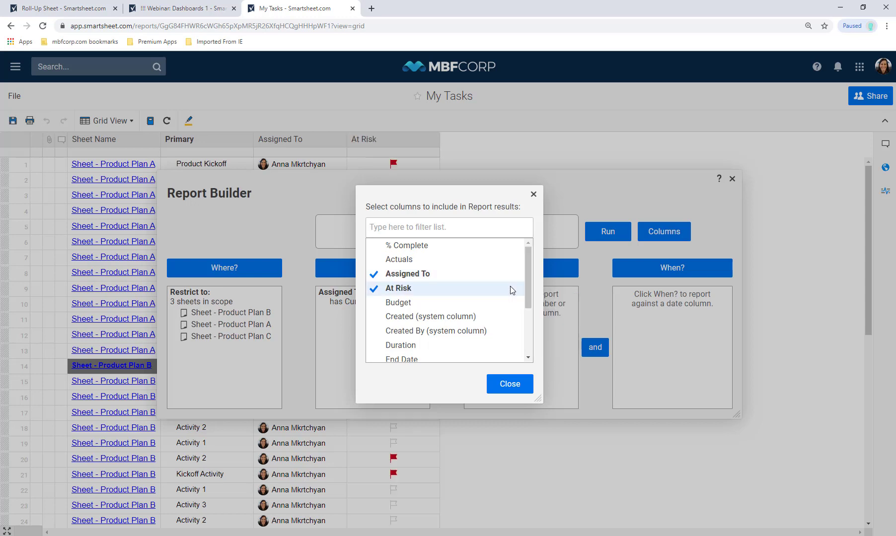
pyautogui.moveTo(527, 290); pyautogui.dragTo(529, 319)
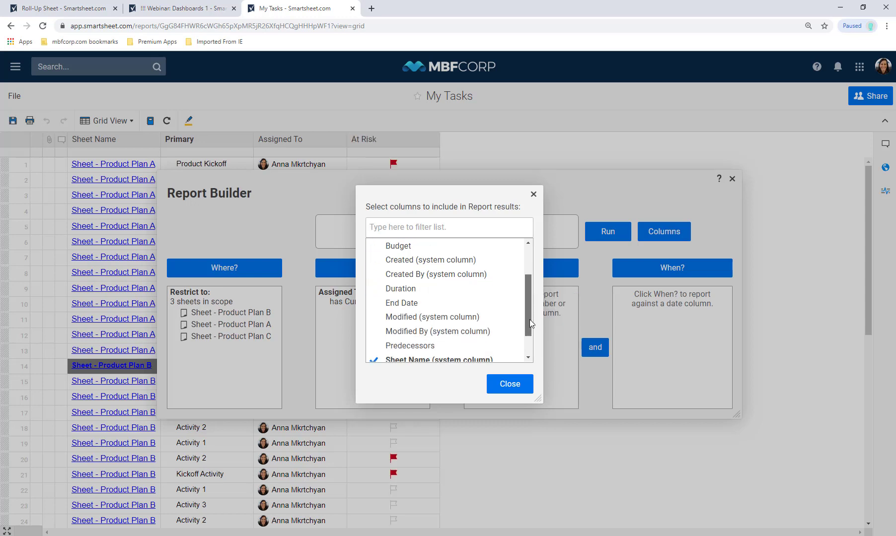
pyautogui.click(471, 303)
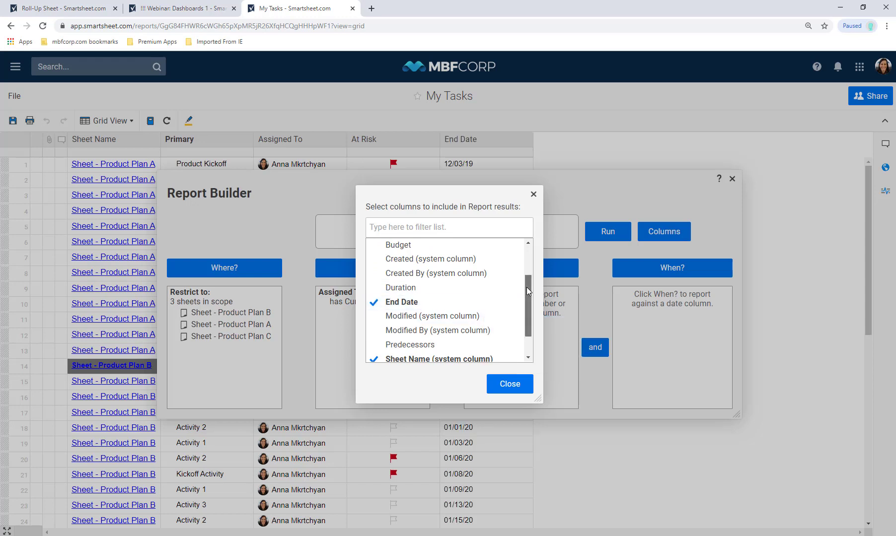
pyautogui.moveTo(526, 287); pyautogui.dragTo(524, 321)
pyautogui.click(475, 343)
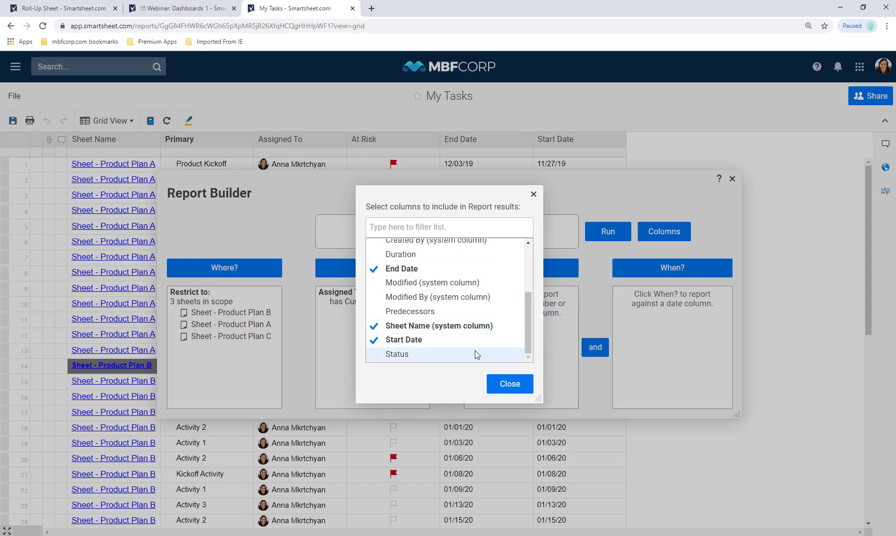
pyautogui.click(475, 353)
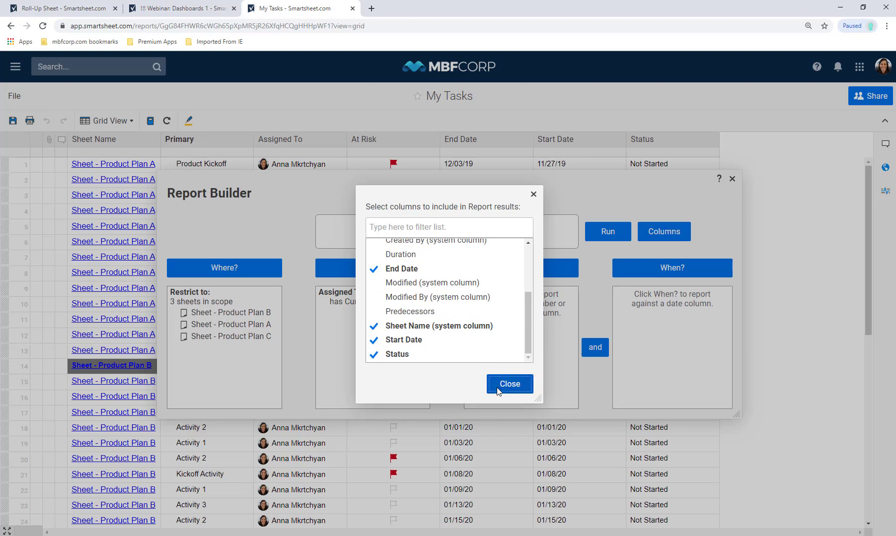
pyautogui.click(499, 390)
pyautogui.click(732, 178)
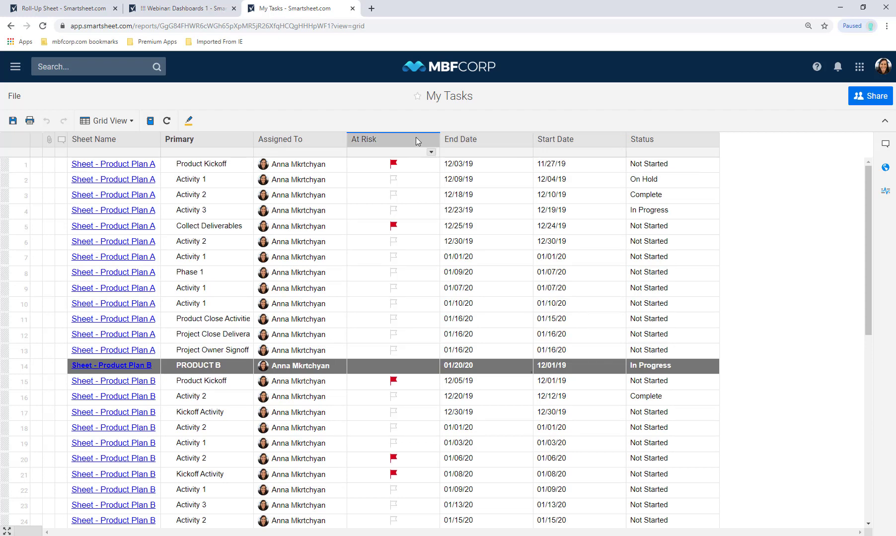
# - Move At Risk beside Sheet Name, put Start Date before End Date, and narrow both date columns
pyautogui.moveTo(416, 137); pyautogui.dragTo(204, 152)
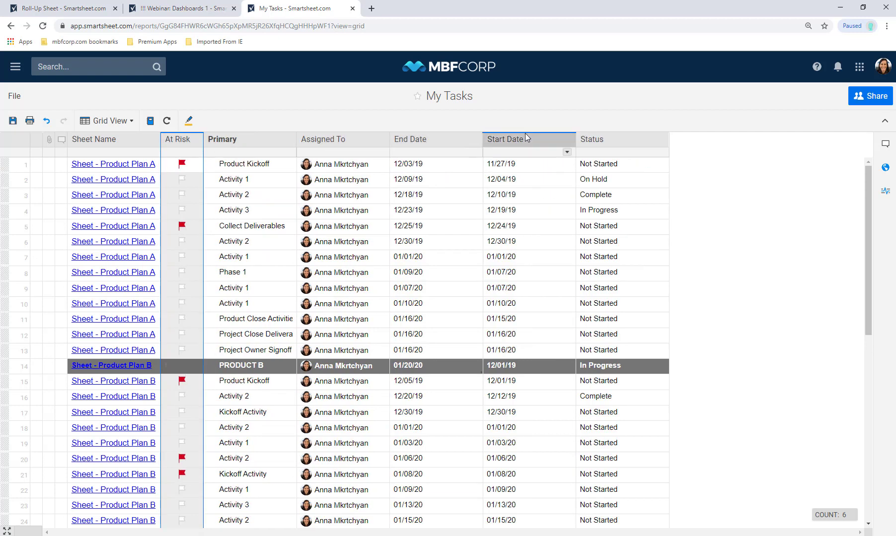
pyautogui.moveTo(525, 133); pyautogui.dragTo(422, 149)
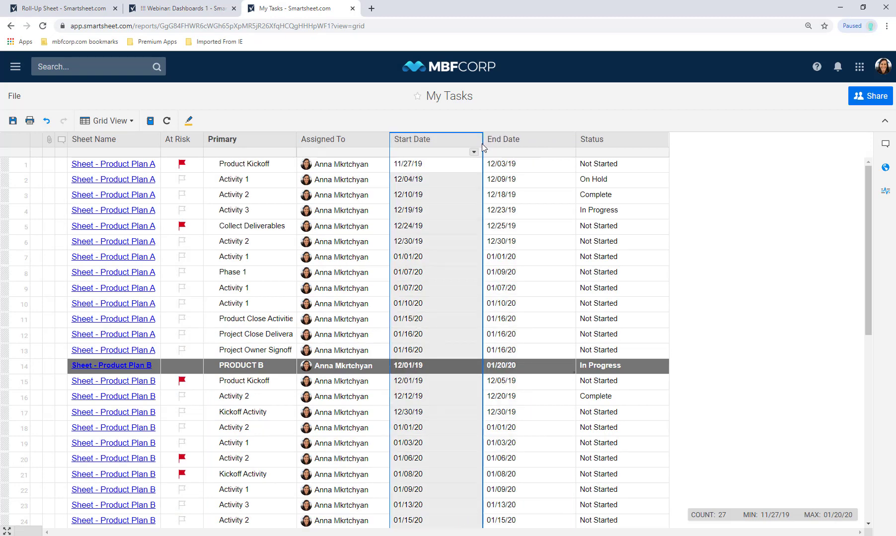
pyautogui.moveTo(483, 148); pyautogui.dragTo(445, 158)
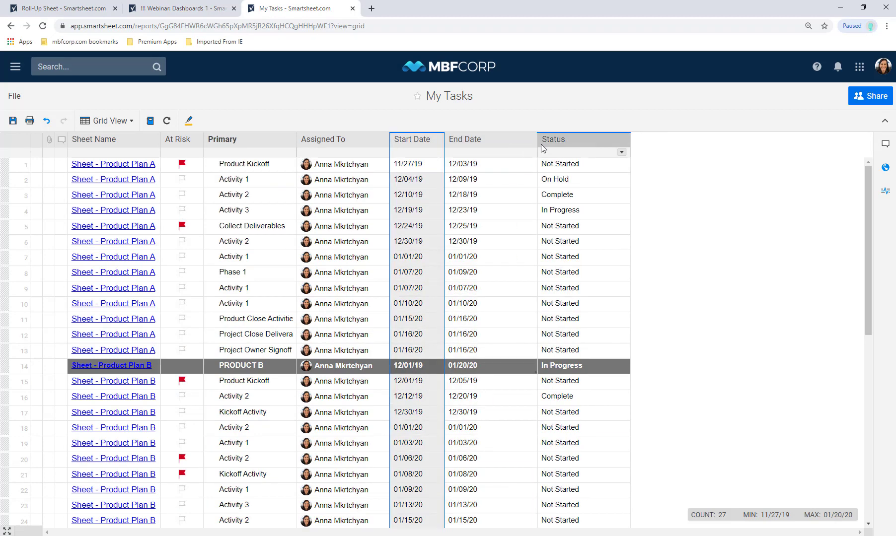
pyautogui.moveTo(536, 144); pyautogui.dragTo(497, 158)
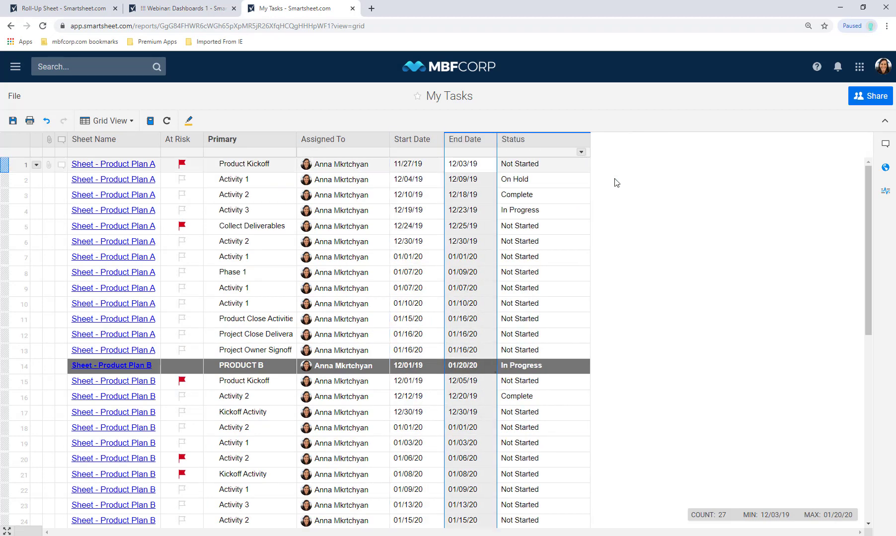
# - Set Product Kickoff's Status to Complete and save the report
pyautogui.click(584, 165)
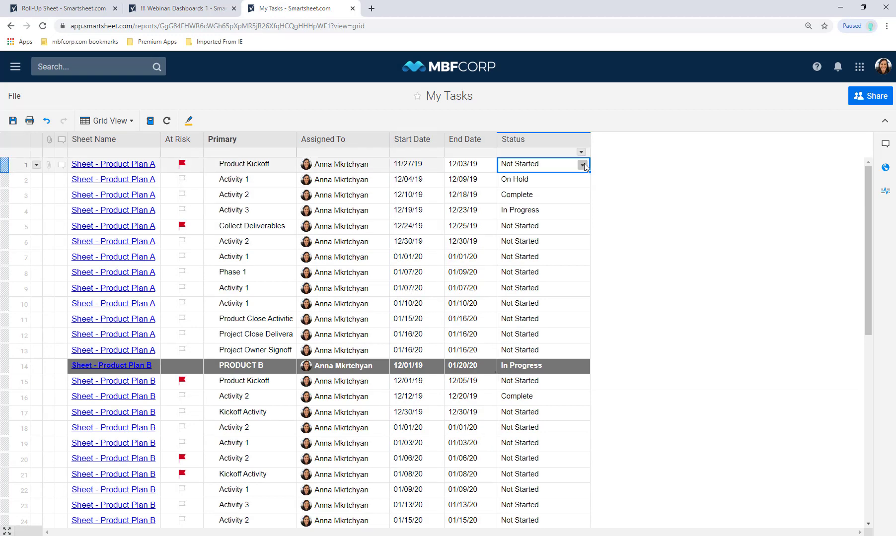
pyautogui.click(583, 164)
pyautogui.click(575, 199)
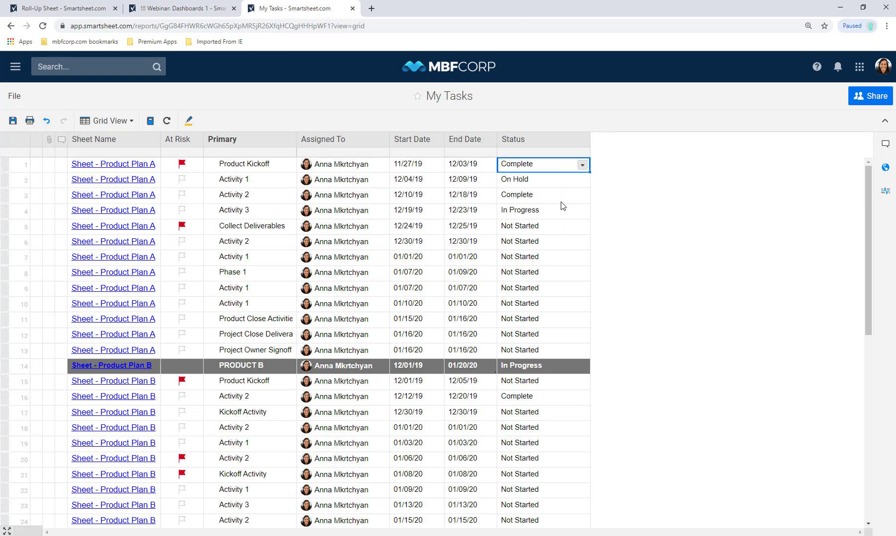
pyautogui.click(13, 120)
# - From the Dashboards 1 workspace, create a sheet summary report titled 'Program Status'
pyautogui.click(13, 68)
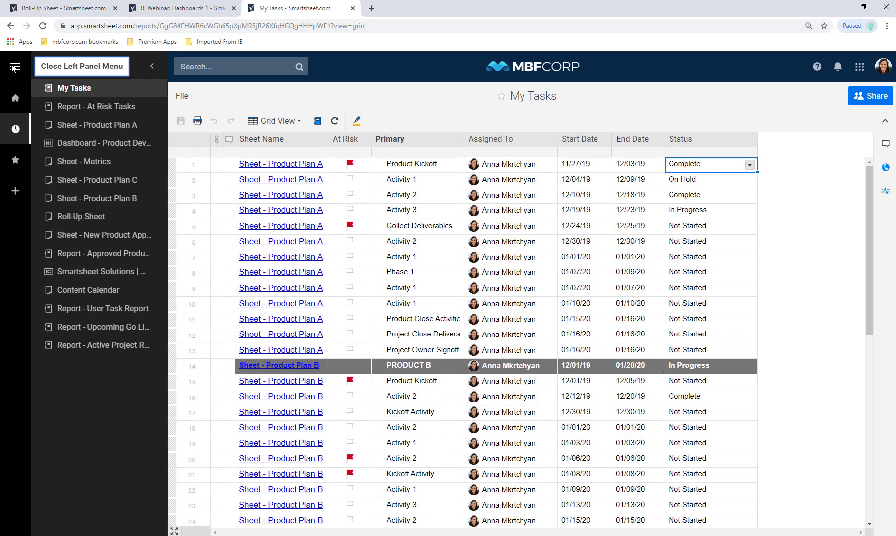
pyautogui.click(14, 98)
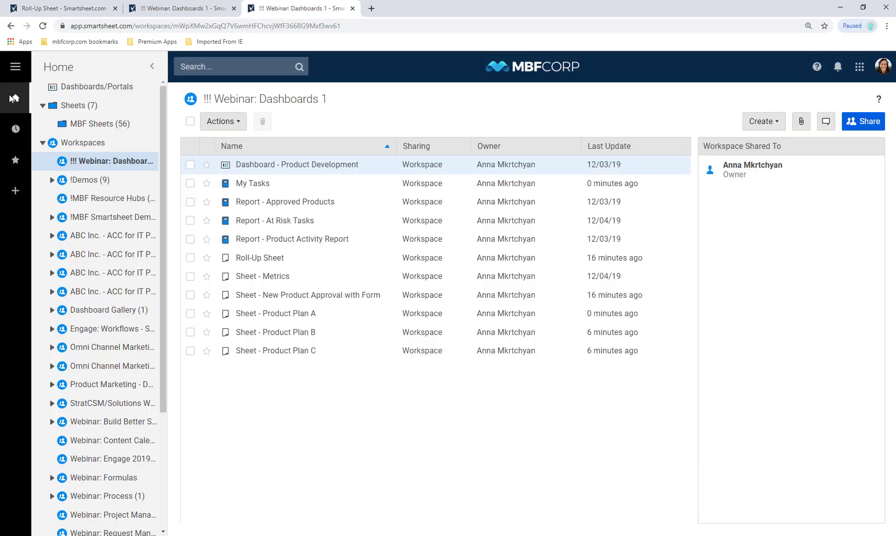
pyautogui.click(761, 123)
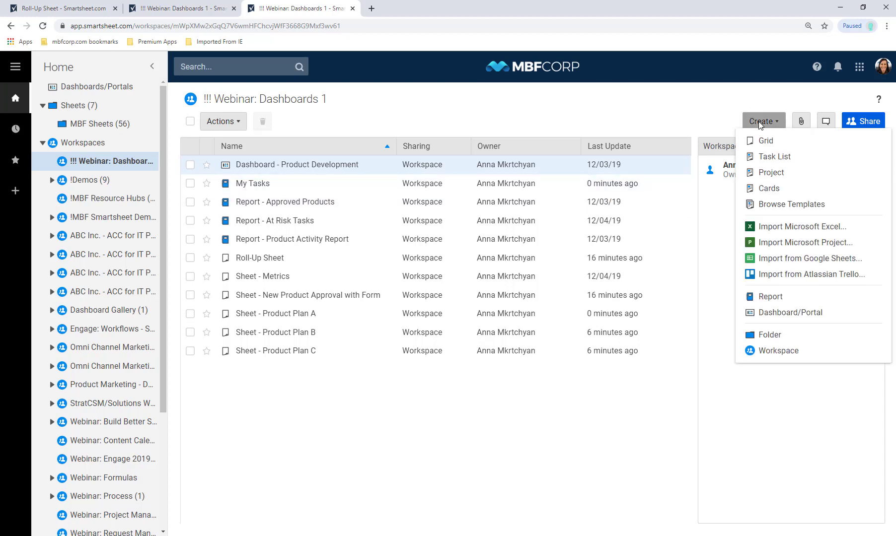
pyautogui.click(763, 300)
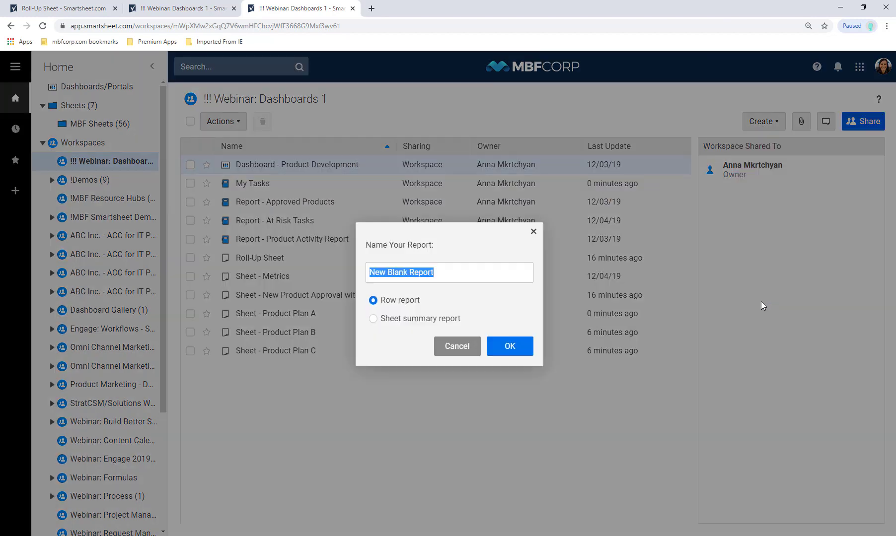
pyautogui.click(452, 318)
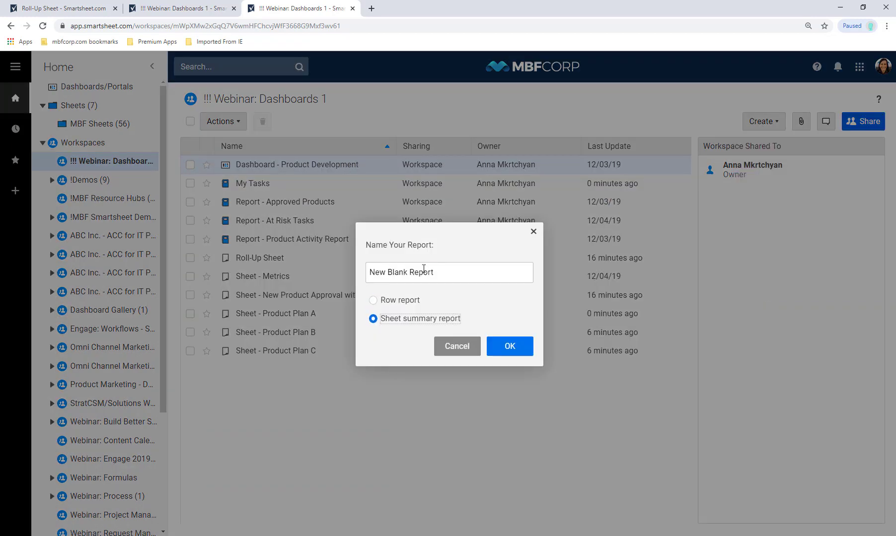
pyautogui.click(420, 273)
pyautogui.click(420, 272)
pyautogui.tripleClick(420, 272)
pyautogui.write('Progra')
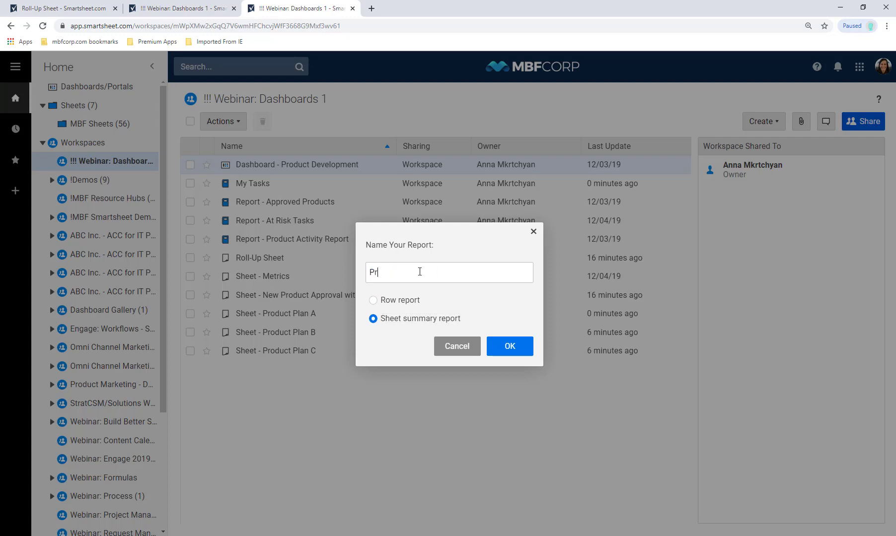
pyautogui.write('m Status')
pyautogui.click(508, 346)
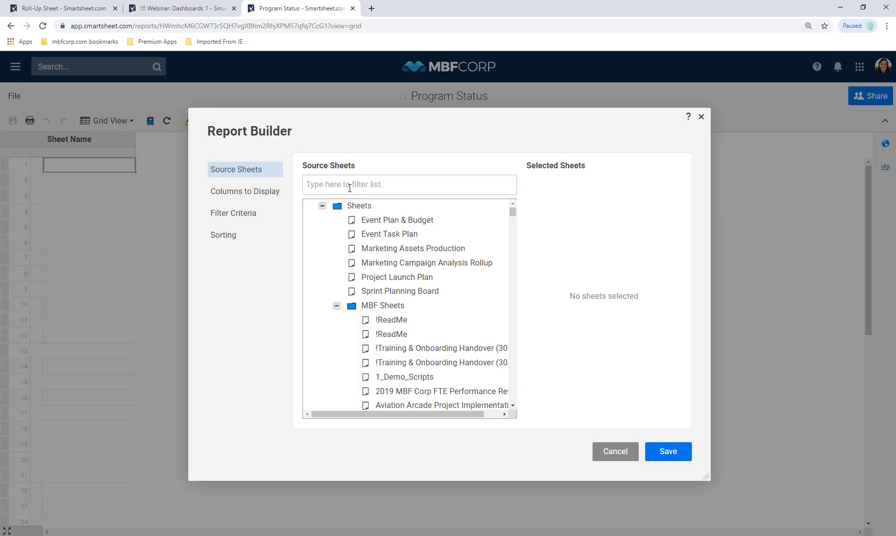
# - Select Sheet - Product Plan A, B and C as the report's source sheets
pyautogui.click(351, 185)
pyautogui.write('prod')
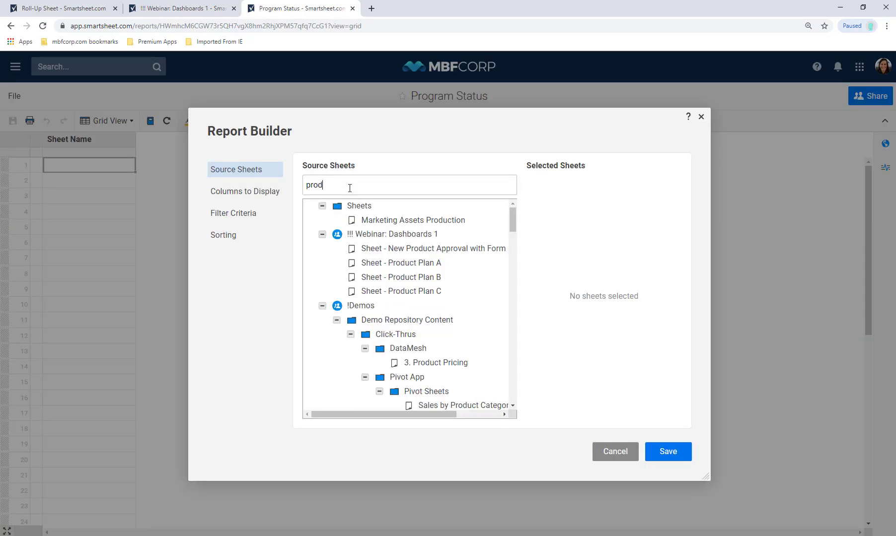
pyautogui.click(392, 266)
pyautogui.click(397, 290)
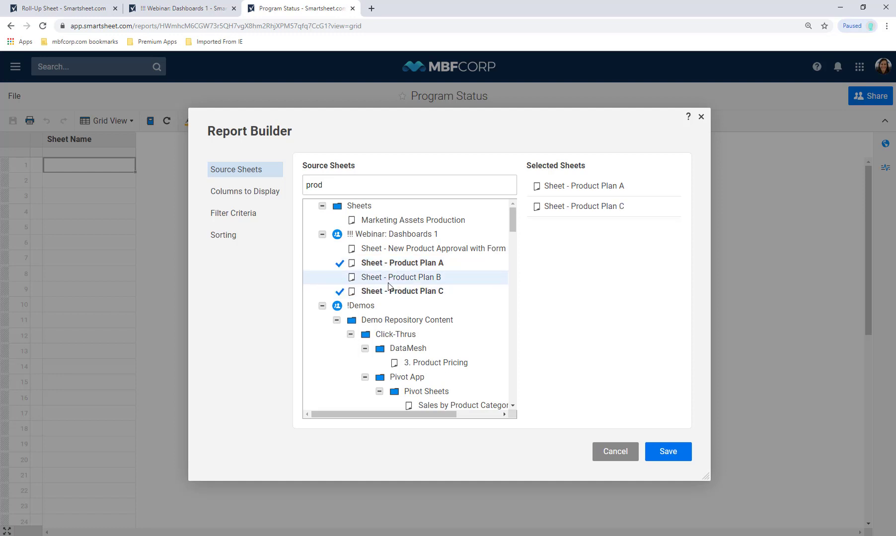
pyautogui.click(393, 278)
# - Add the three per-person task counts and Complete, In Progress, Not Started, On Hold counts, then save
pyautogui.click(253, 193)
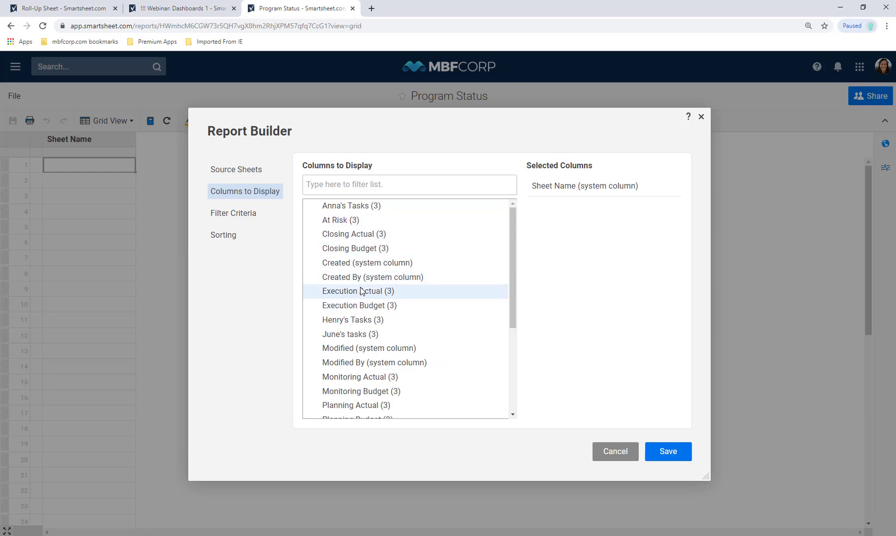
pyautogui.click(348, 220)
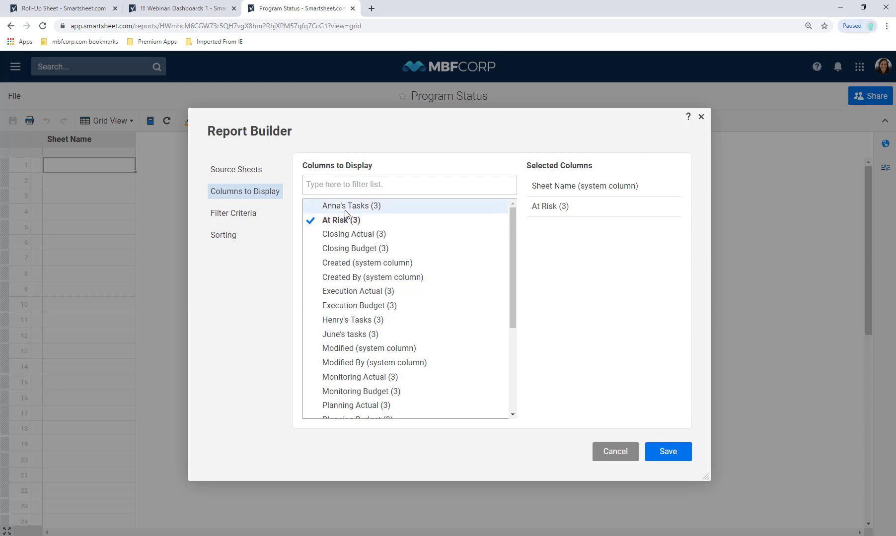
pyautogui.click(346, 212)
pyautogui.click(348, 220)
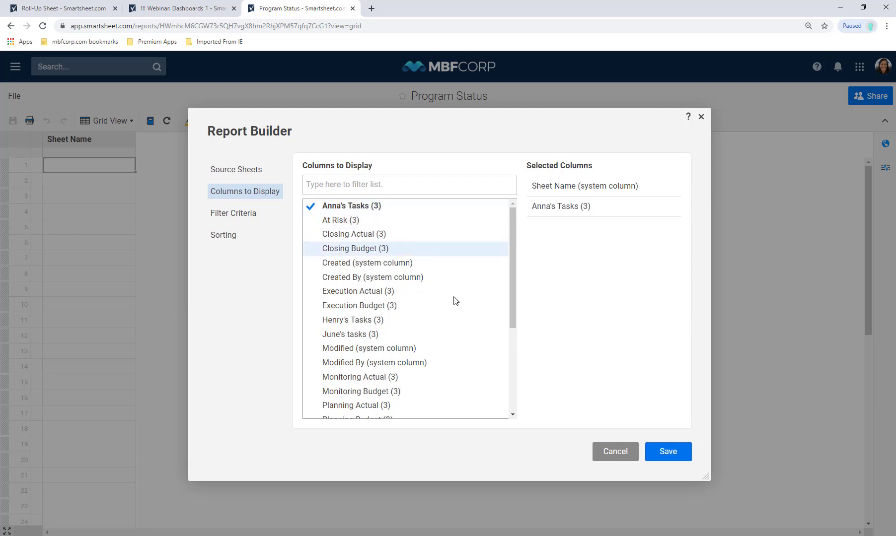
pyautogui.click(476, 335)
pyautogui.click(457, 323)
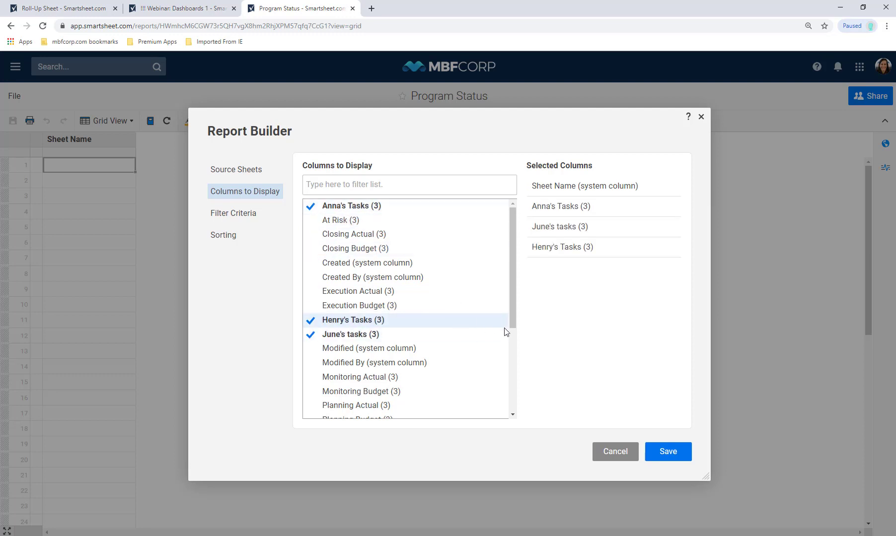
pyautogui.moveTo(516, 332); pyautogui.dragTo(530, 414)
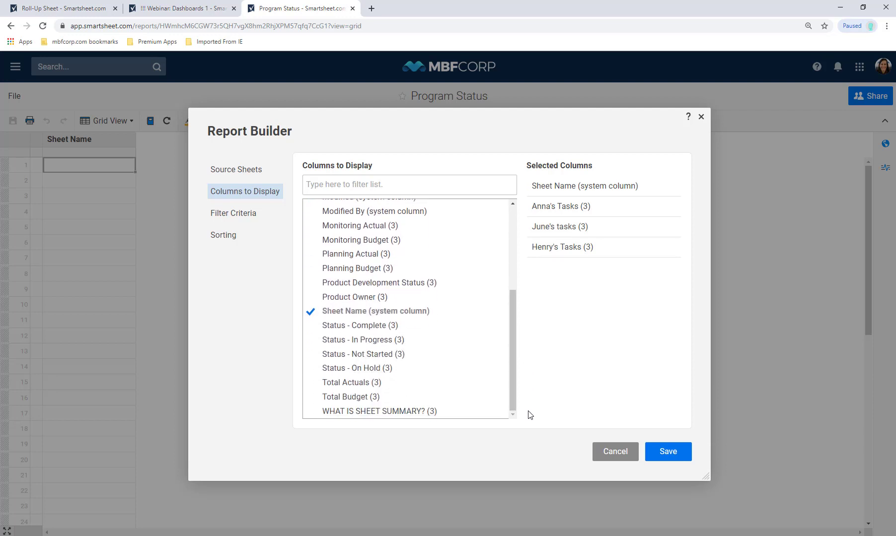
pyautogui.click(400, 328)
pyautogui.click(401, 339)
pyautogui.click(400, 355)
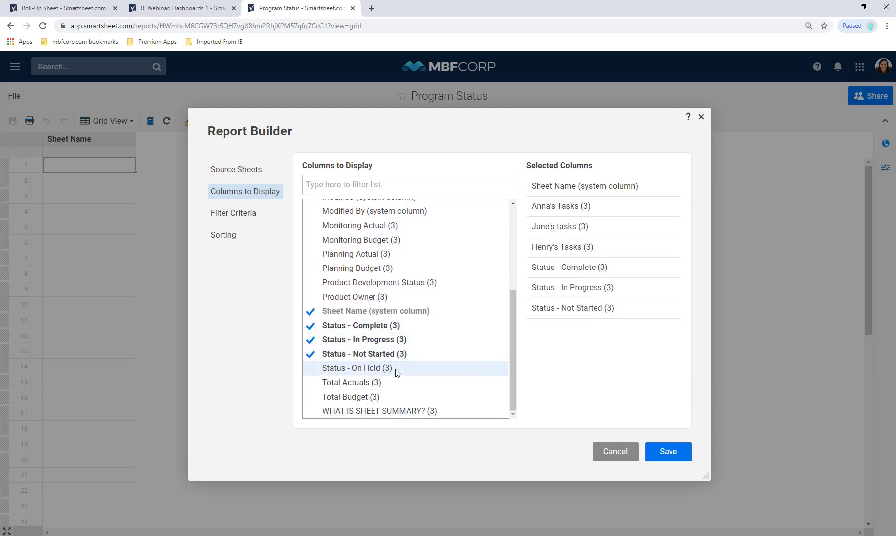
pyautogui.click(397, 370)
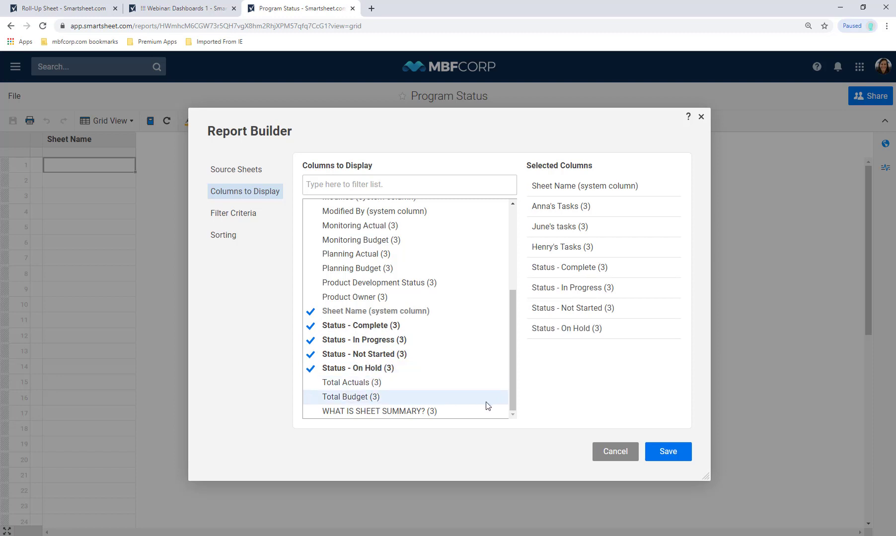
pyautogui.click(661, 455)
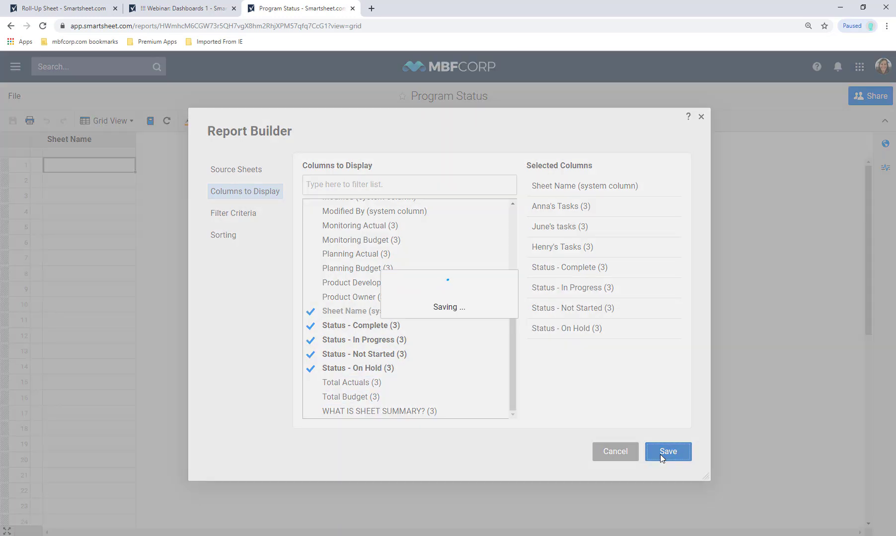
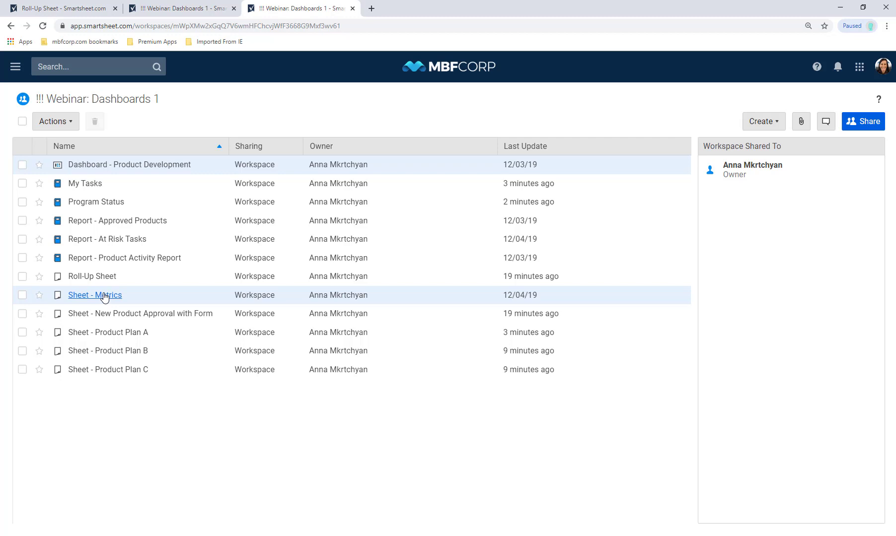
# - Scroll across the New Product Approval with Form sheet's columns, then switch to the empty Roll-Up Sheet
pyautogui.click(113, 315)
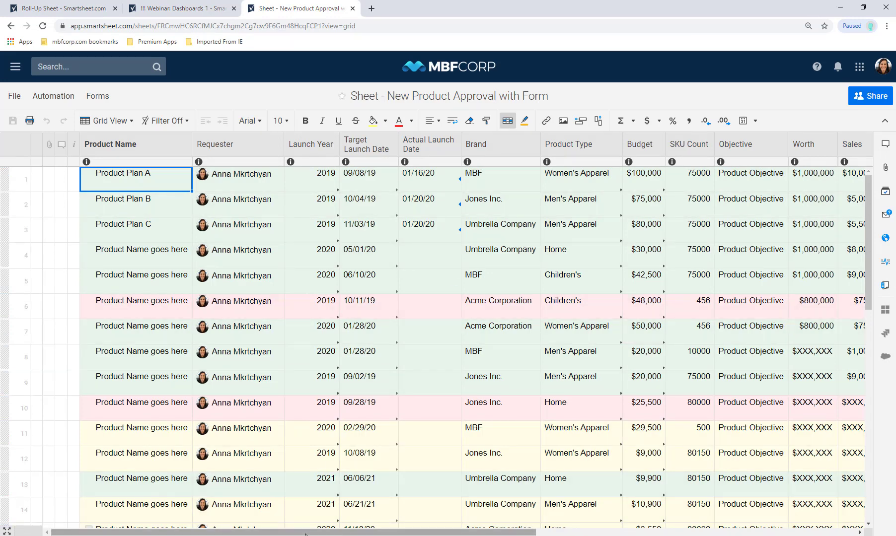
pyautogui.moveTo(306, 534); pyautogui.dragTo(621, 534)
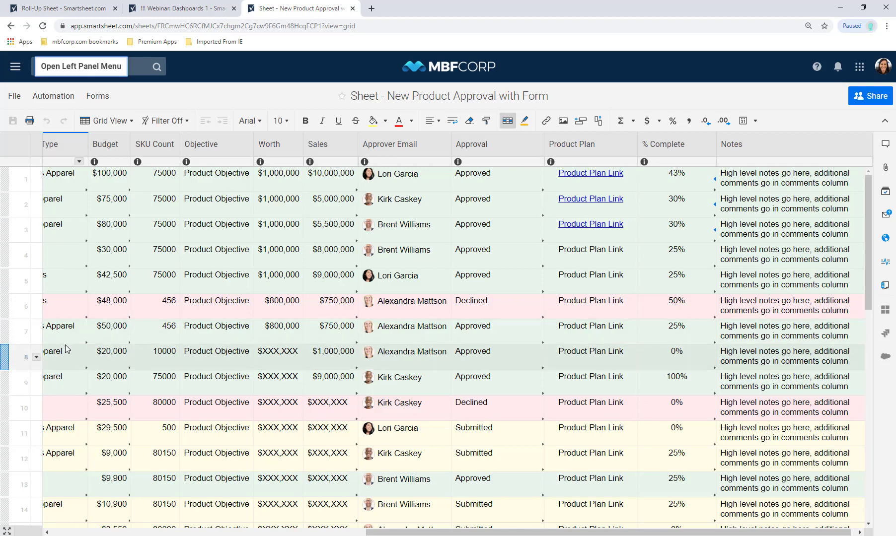
pyautogui.click(116, 533)
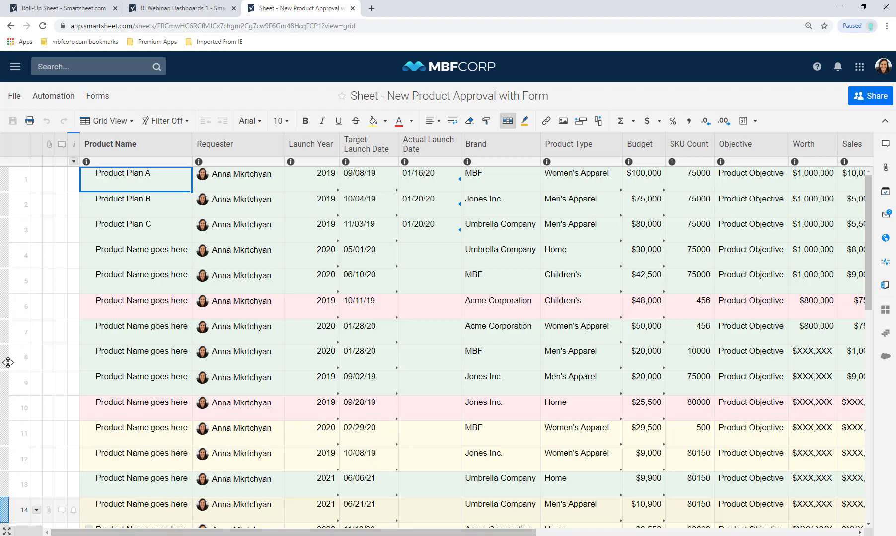
pyautogui.click(38, 12)
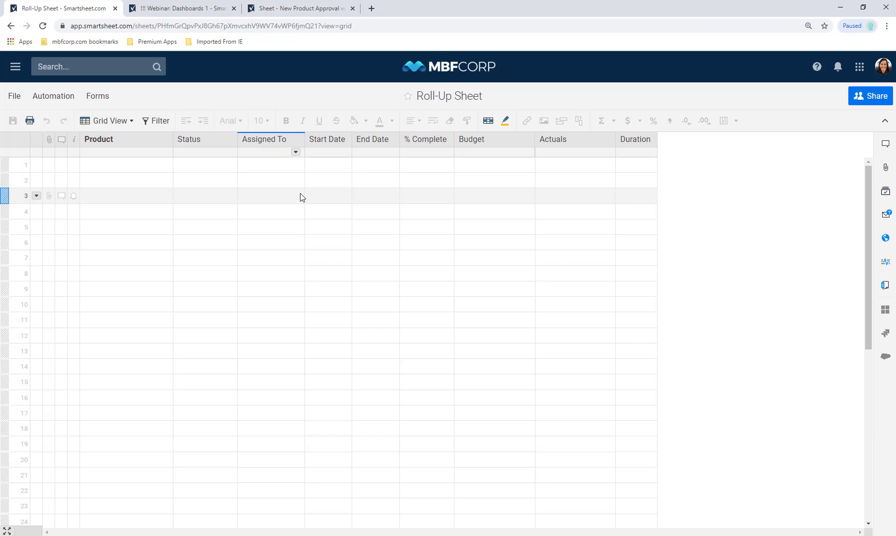
# - Open Sheet - Product Plan A and inspect the SUM(CHILDREN()) formulas behind its Budget and Actuals values
pyautogui.click(16, 67)
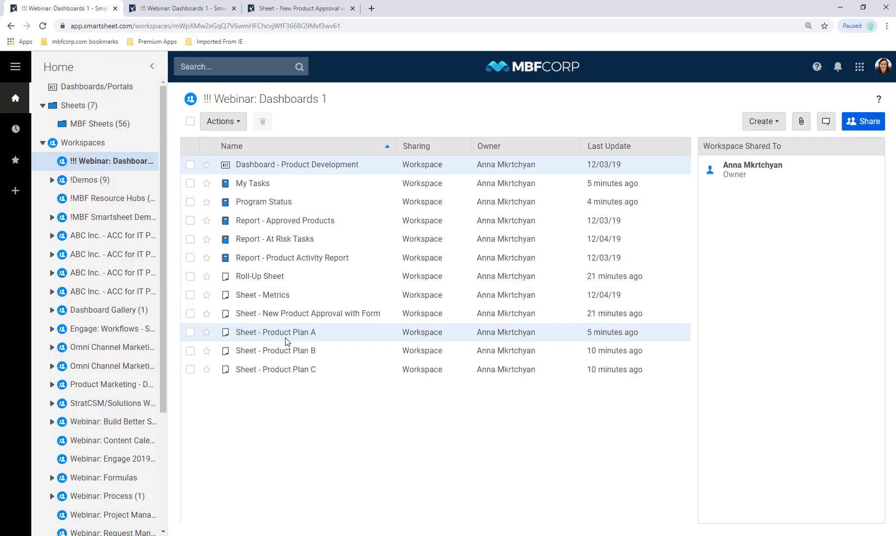
pyautogui.click(270, 333)
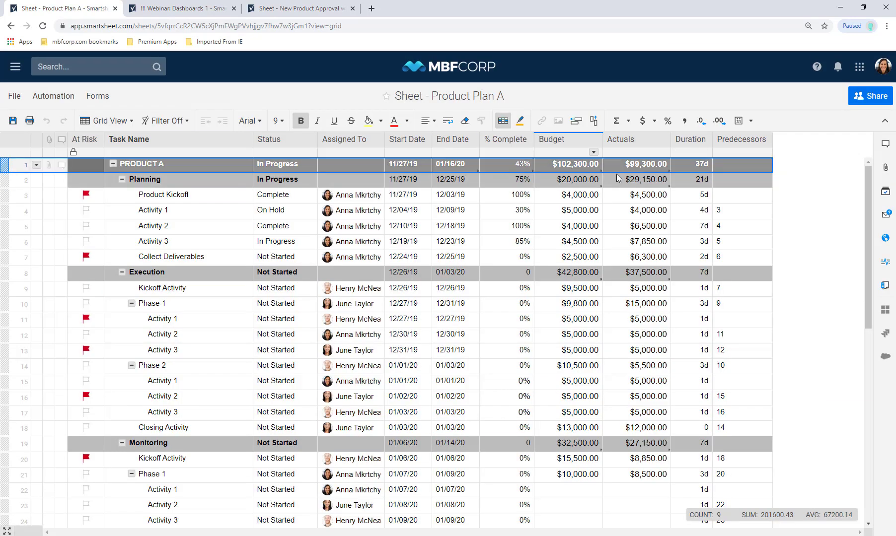
pyautogui.doubleClick(572, 165)
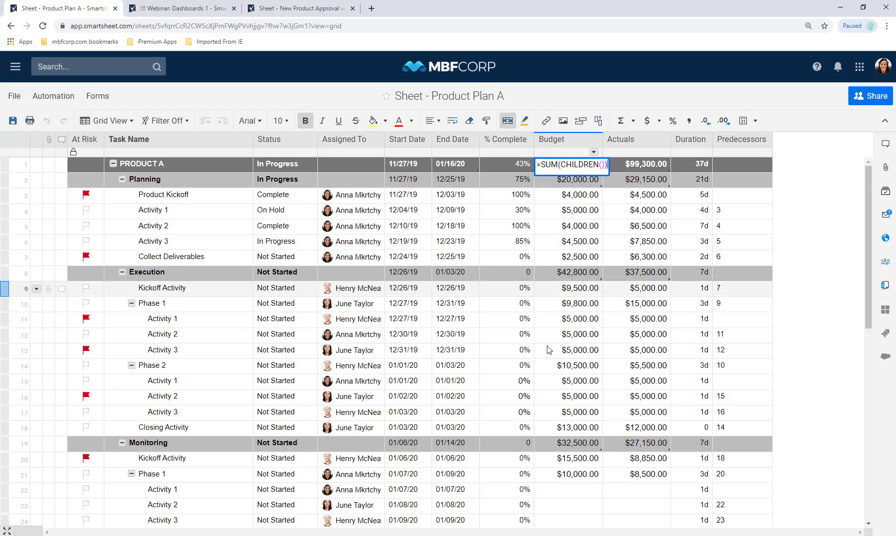
pyautogui.click(578, 181)
pyautogui.click(578, 182)
pyautogui.press('Return')
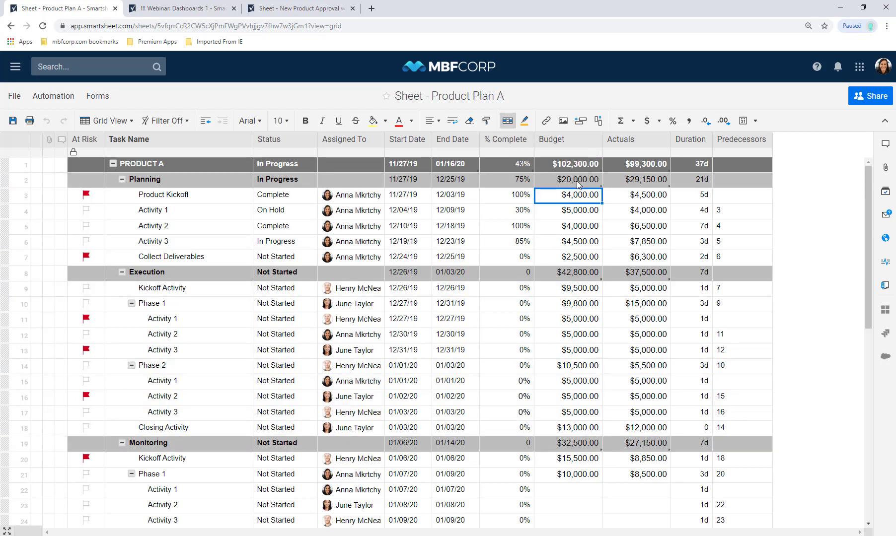
pyautogui.doubleClick(642, 167)
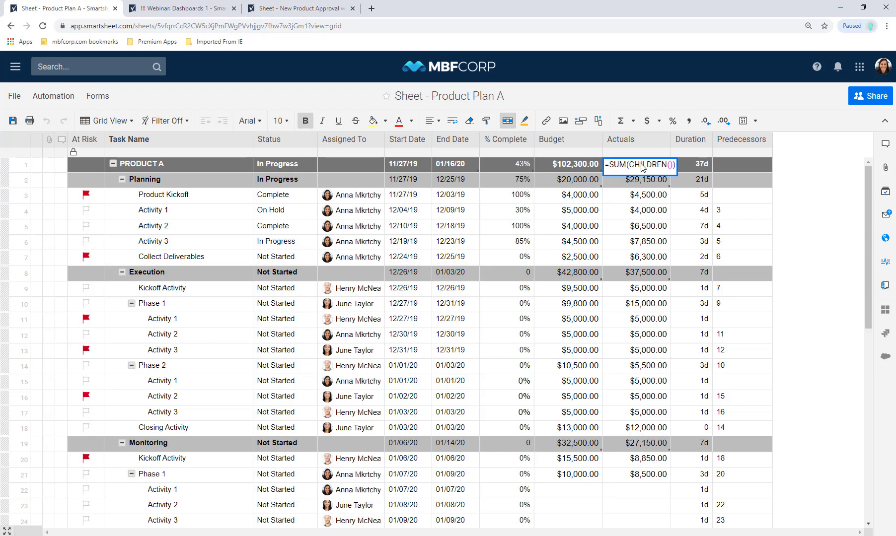
pyautogui.press('Return')
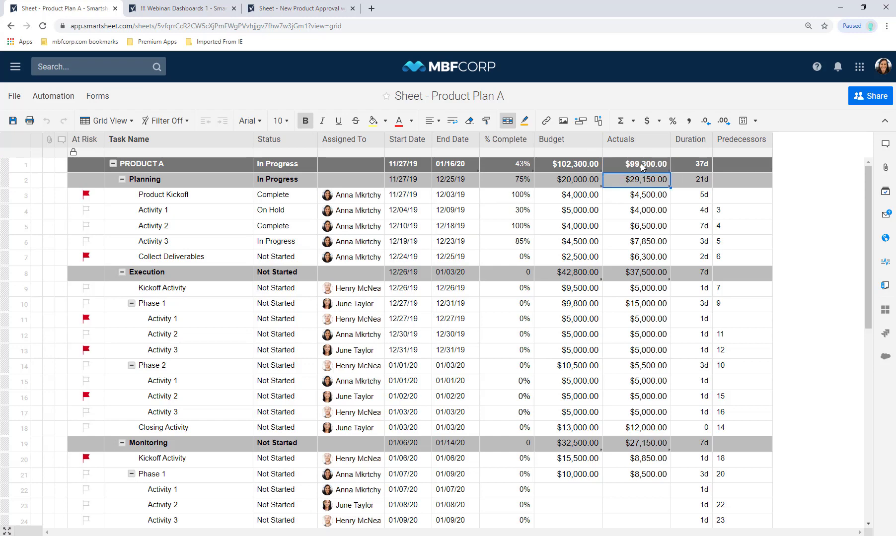
pyautogui.click(582, 178)
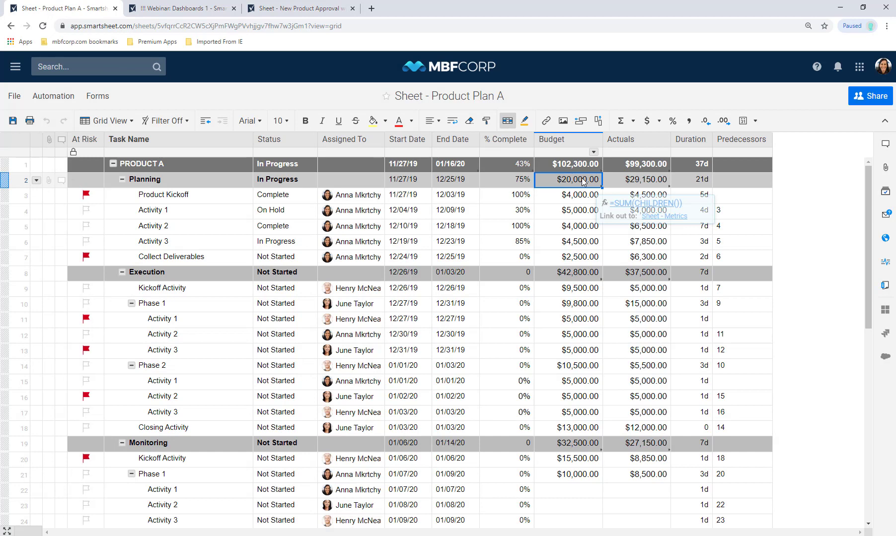
pyautogui.doubleClick(582, 178)
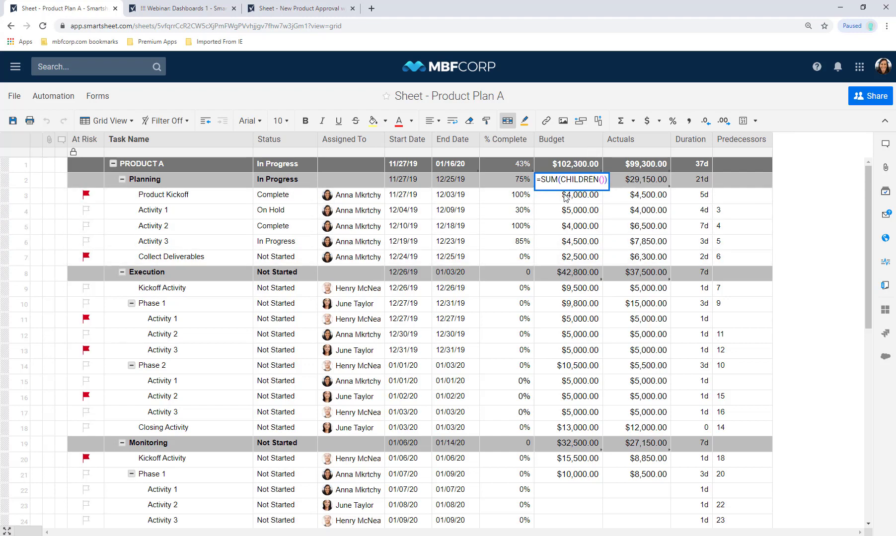
pyautogui.click(566, 167)
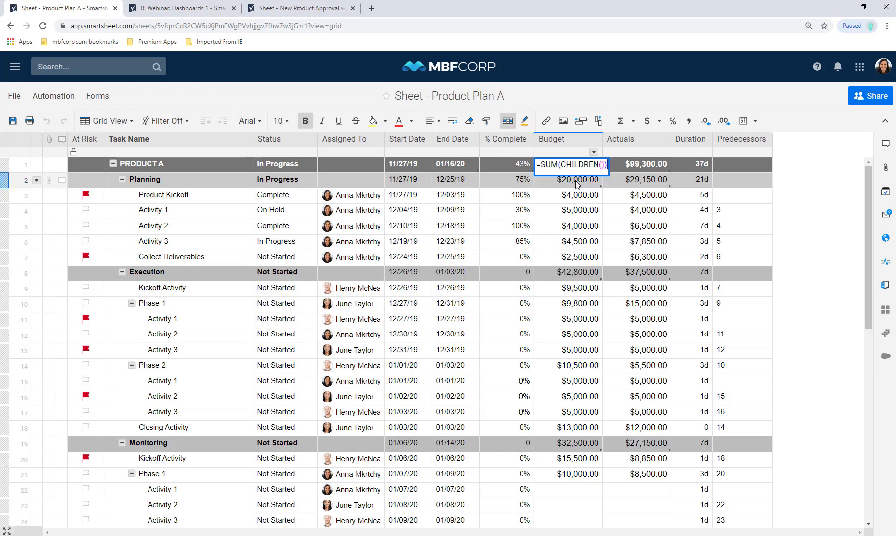
# - Collapse Planning, copy PRODUCT A's row from Task Name to Duration, and save the sheet
pyautogui.click(121, 179)
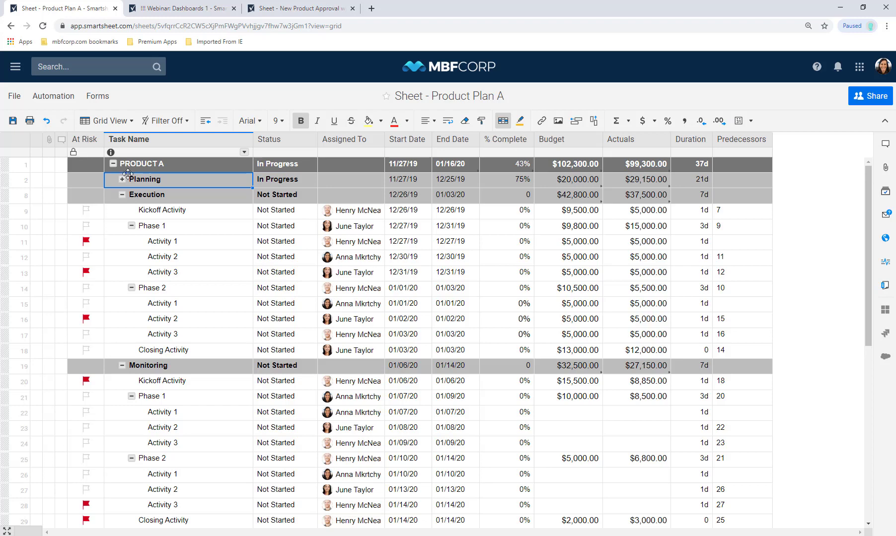
pyautogui.click(131, 169)
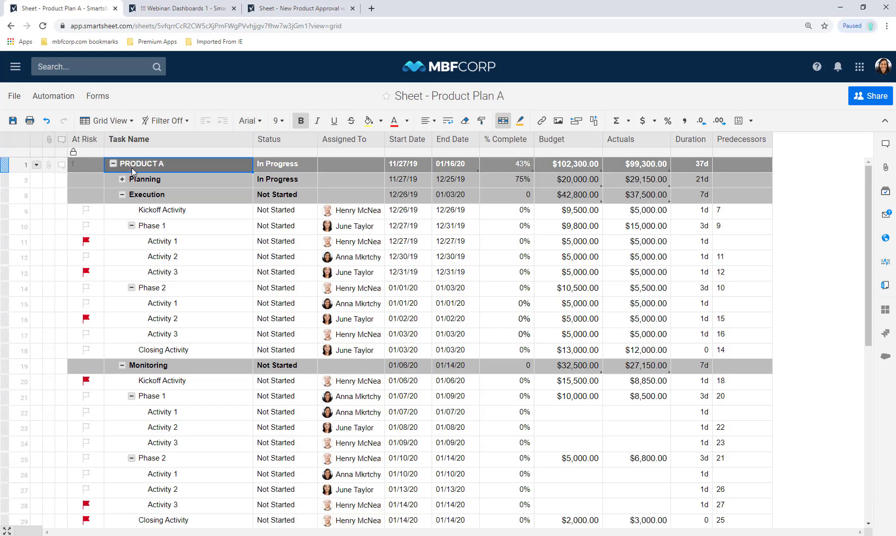
pyautogui.keyDown('shift'); pyautogui.click(701, 169); pyautogui.keyUp('shift')
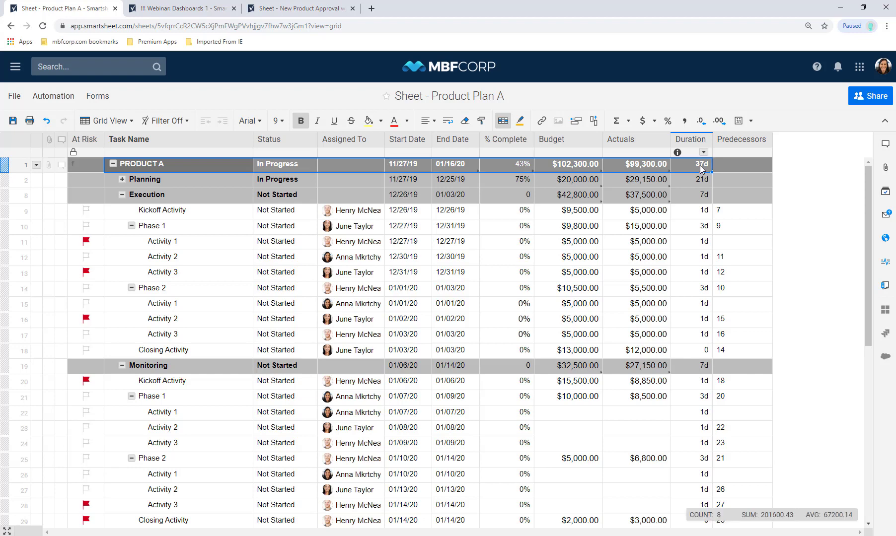
pyautogui.rightClick(702, 169)
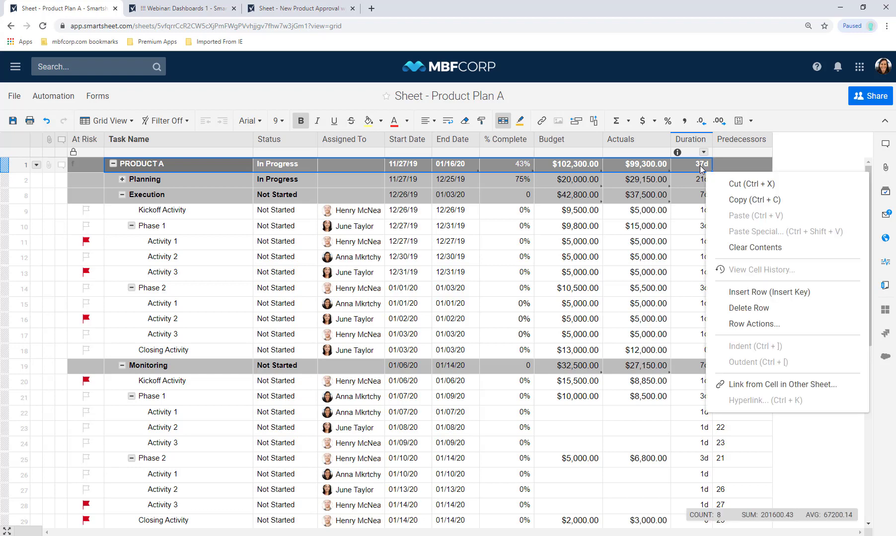
pyautogui.click(737, 200)
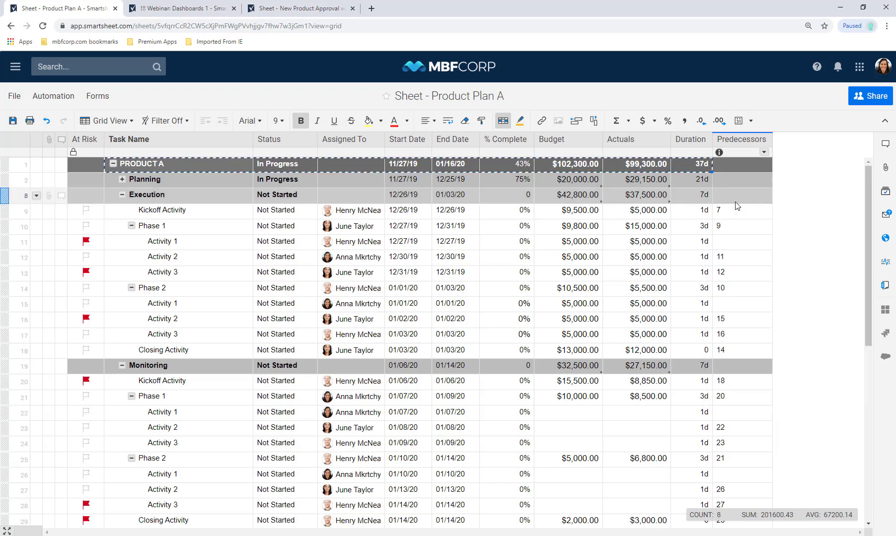
pyautogui.click(12, 121)
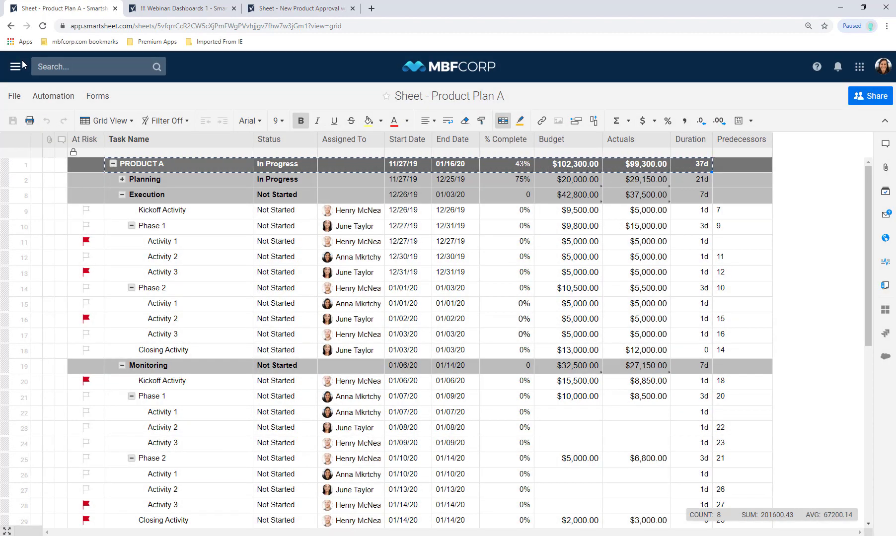
# - Paste PRODUCT A's copied values into Roll-Up Sheet row 1 as links to the copied cells
pyautogui.click(17, 65)
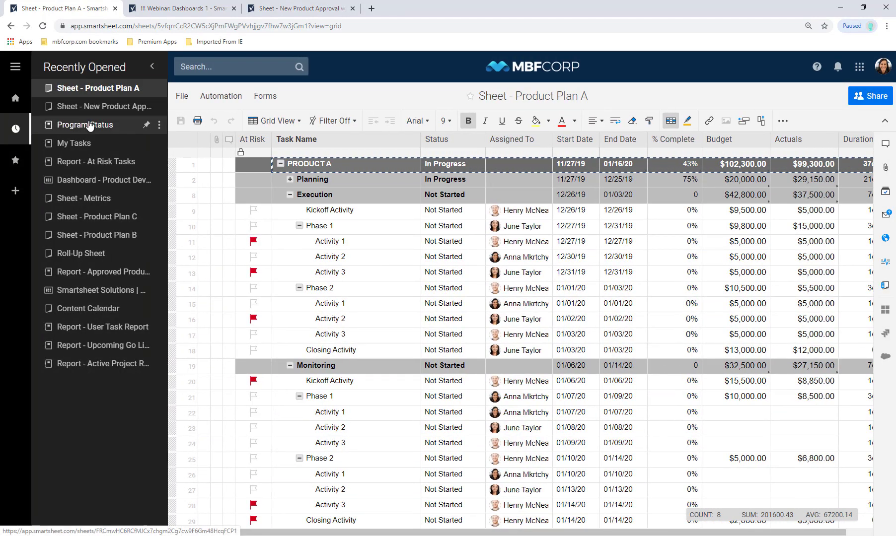
pyautogui.click(82, 253)
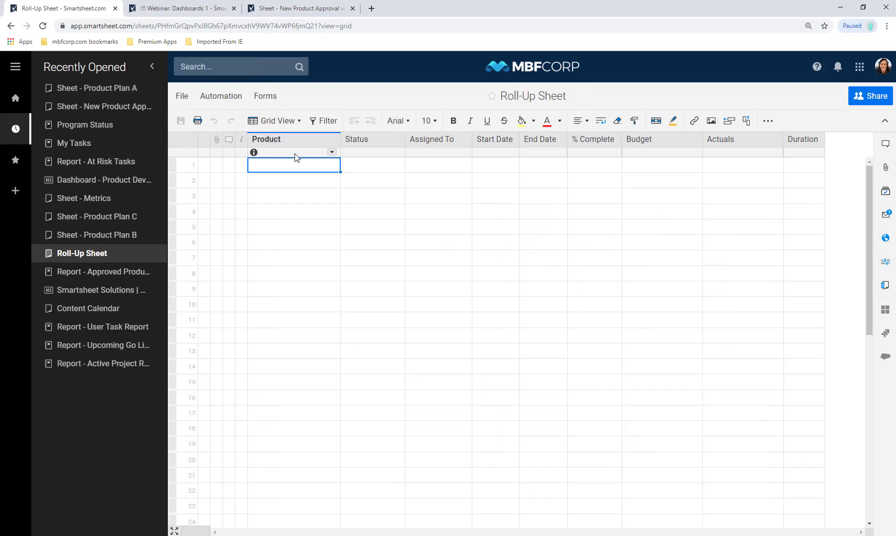
pyautogui.keyDown('shift'); pyautogui.click(806, 160); pyautogui.keyUp('shift')
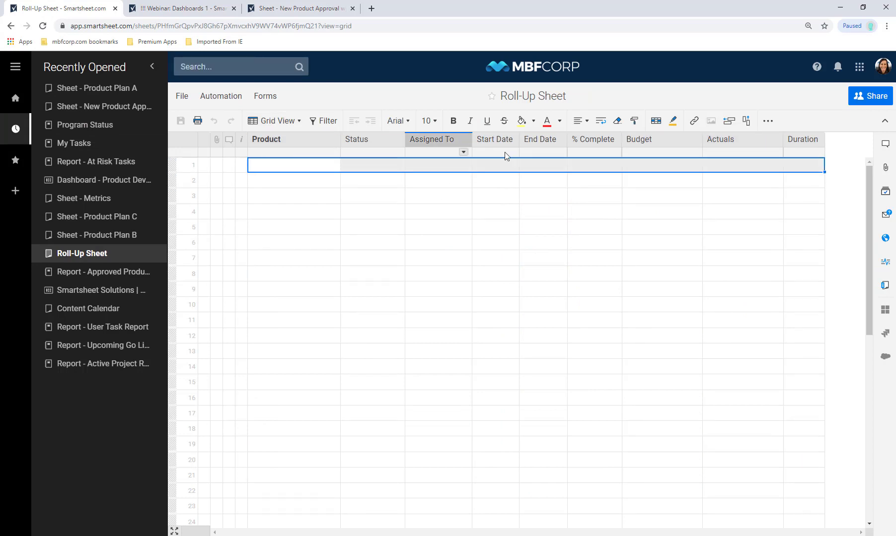
pyautogui.rightClick(792, 168)
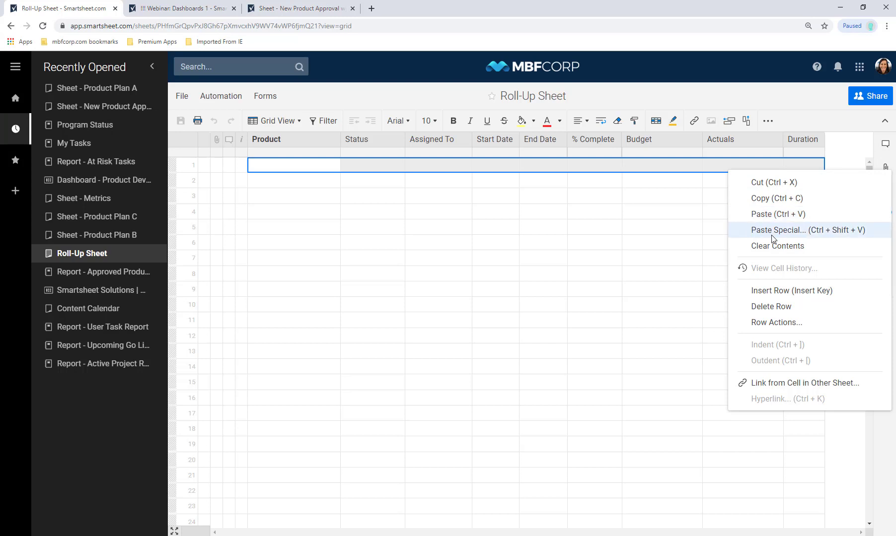
pyautogui.click(772, 238)
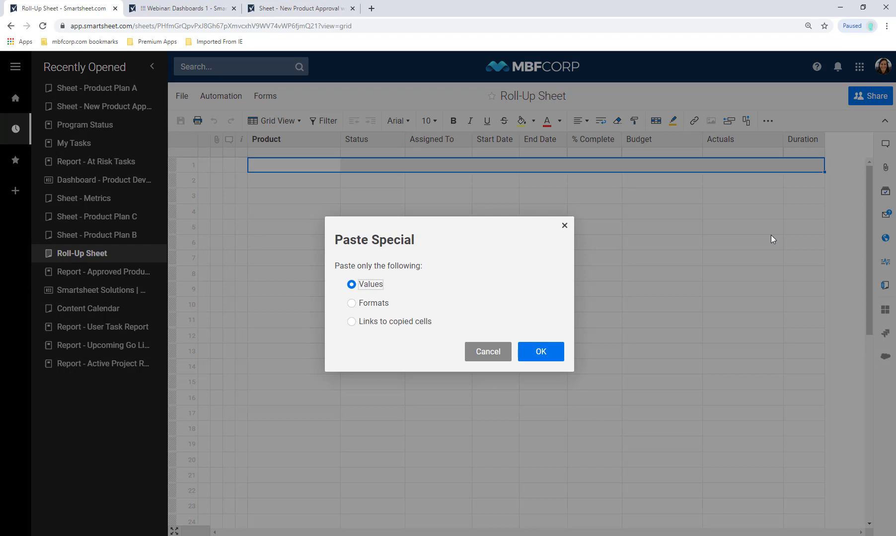
pyautogui.click(403, 321)
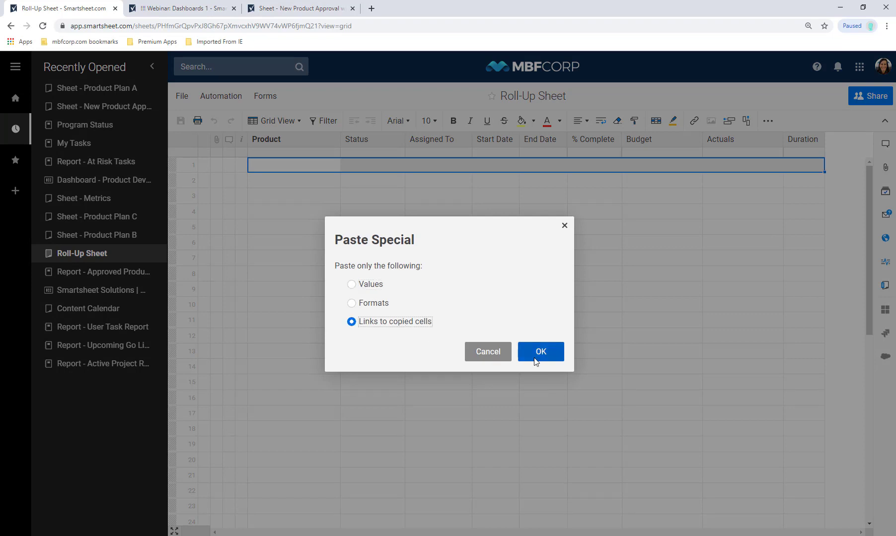
pyautogui.click(528, 354)
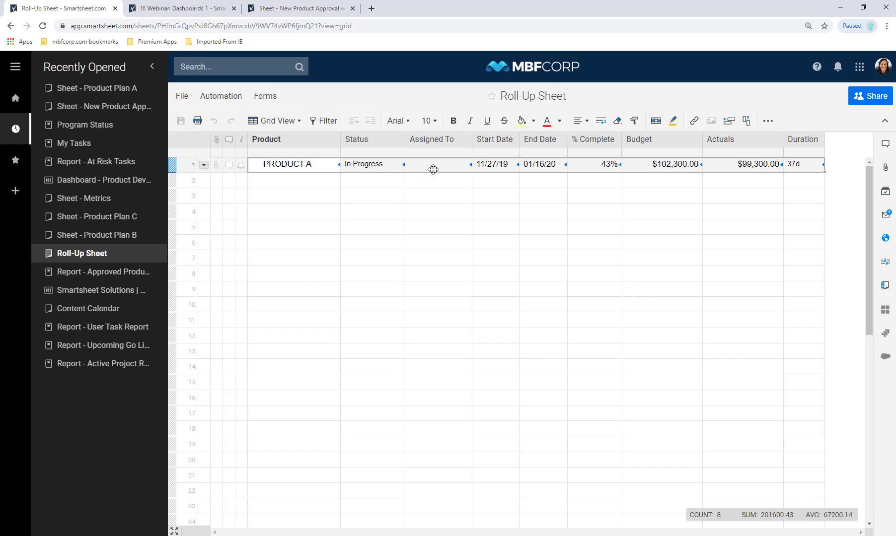
pyautogui.click(621, 170)
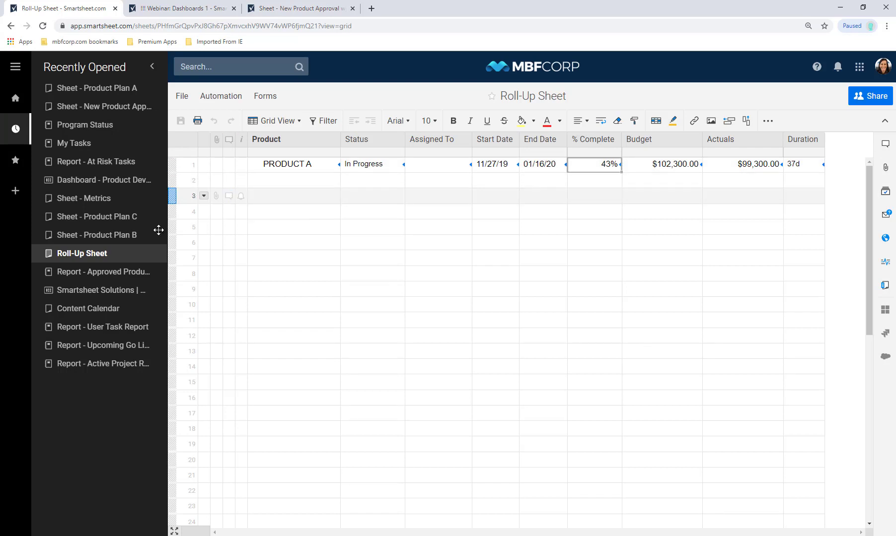
# - Copy PRODUCT B's summary row from Product Plan B through the Duration column
pyautogui.click(128, 236)
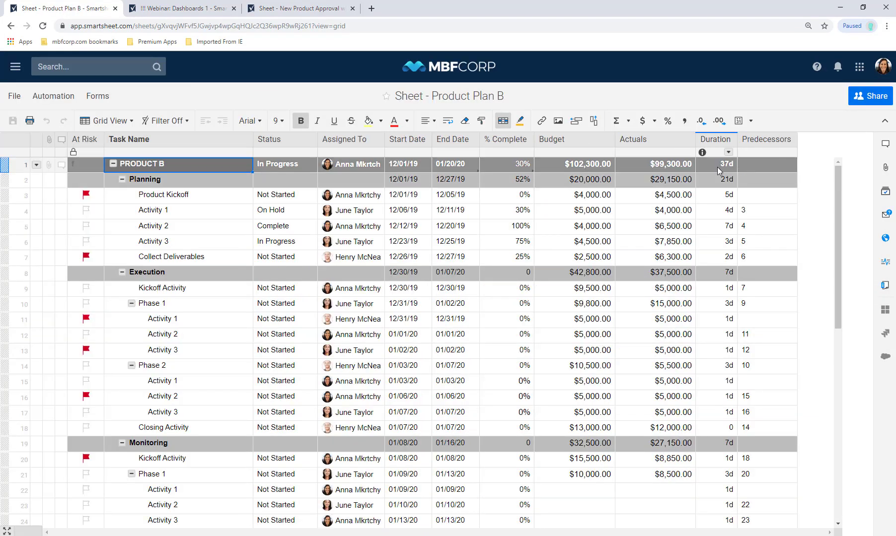
pyautogui.keyDown('shift'); pyautogui.click(717, 166); pyautogui.keyUp('shift')
pyautogui.rightClick(717, 167)
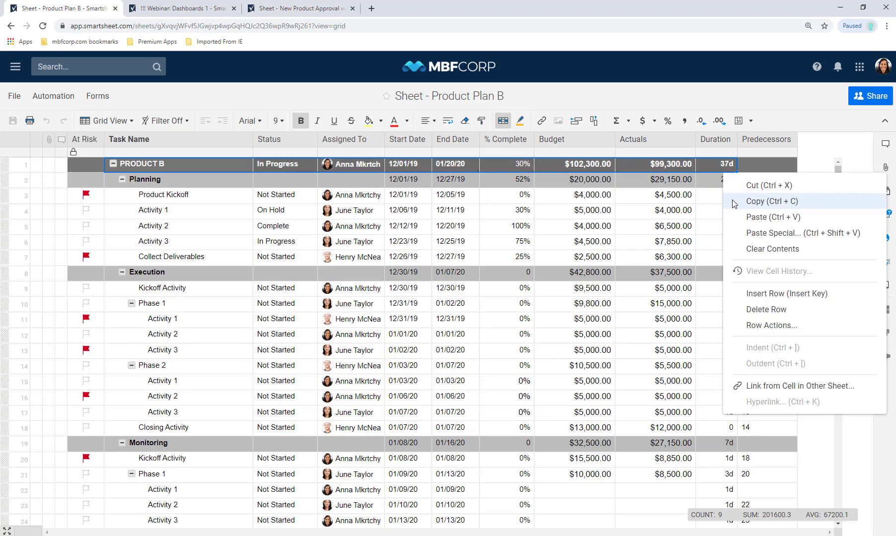
pyautogui.click(745, 201)
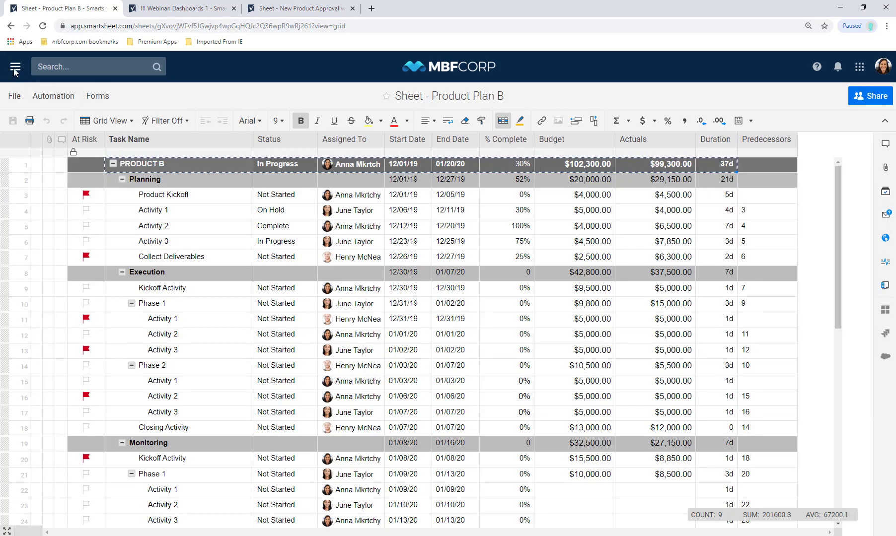
# - Paste PRODUCT B into Roll-Up Sheet row 2 as links to the copied cells
pyautogui.click(15, 69)
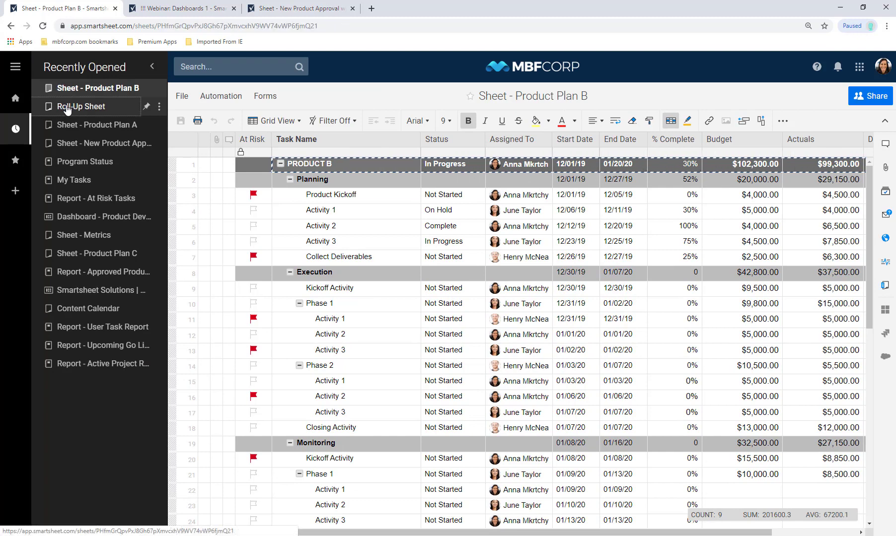
pyautogui.click(64, 106)
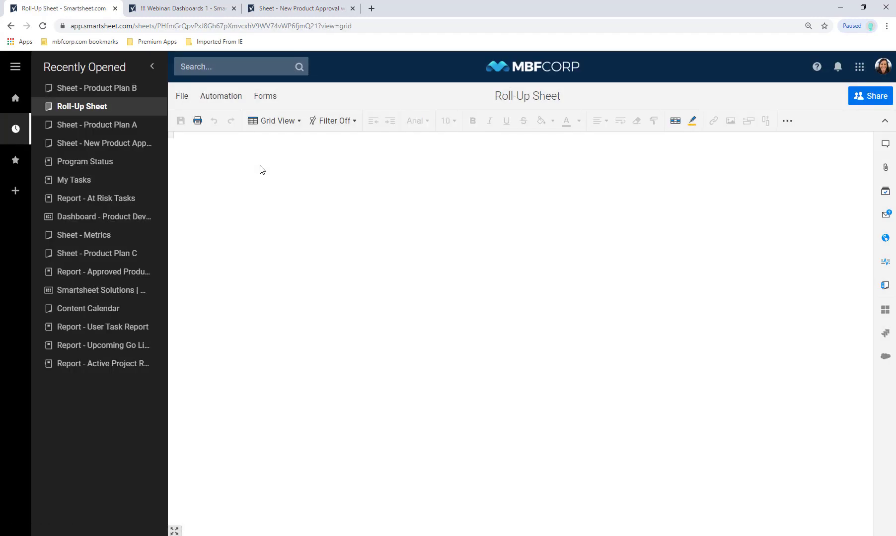
pyautogui.click(280, 180)
pyautogui.keyDown('shift'); pyautogui.click(807, 182); pyautogui.keyUp('shift')
pyautogui.rightClick(806, 181)
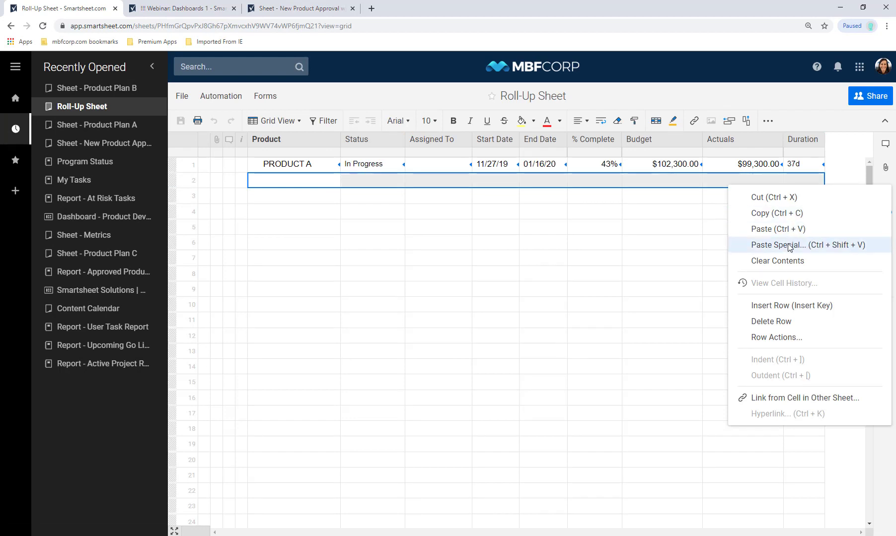
pyautogui.click(790, 246)
pyautogui.click(421, 323)
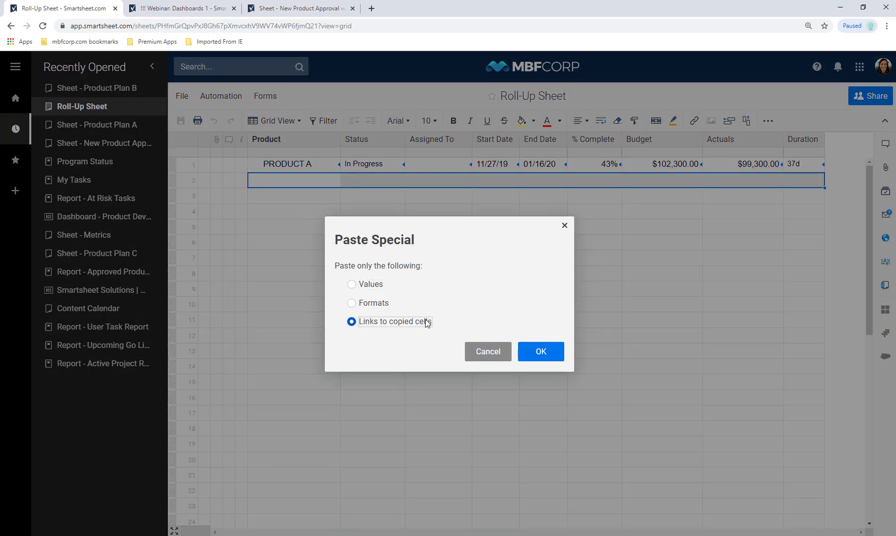
pyautogui.click(536, 351)
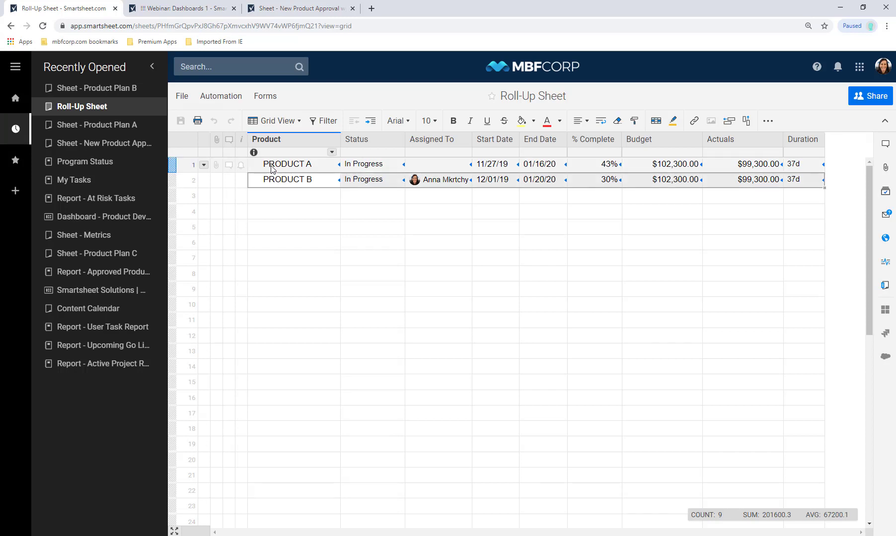
pyautogui.click(272, 169)
# - Insert a TOTALS row above PRODUCT A and indent PRODUCT A and PRODUCT B beneath it
pyautogui.press('Insert')
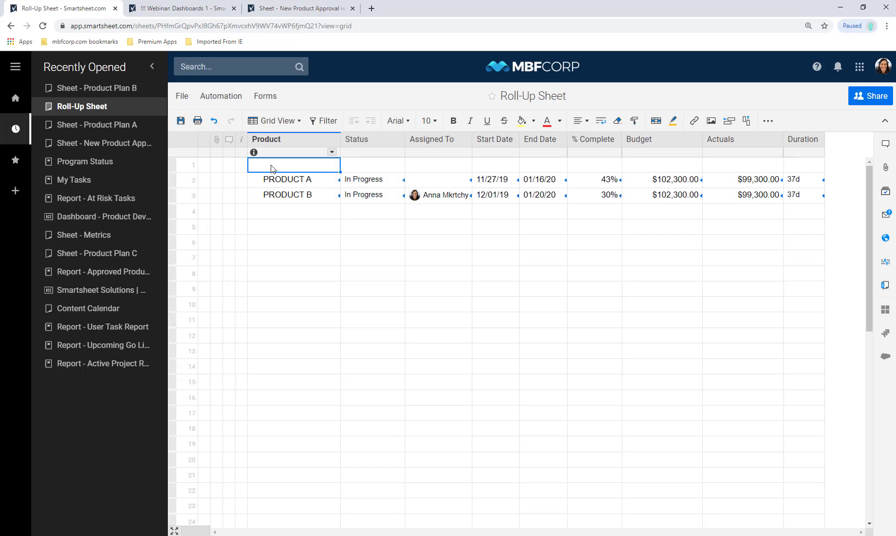
pyautogui.write('TOTALS')
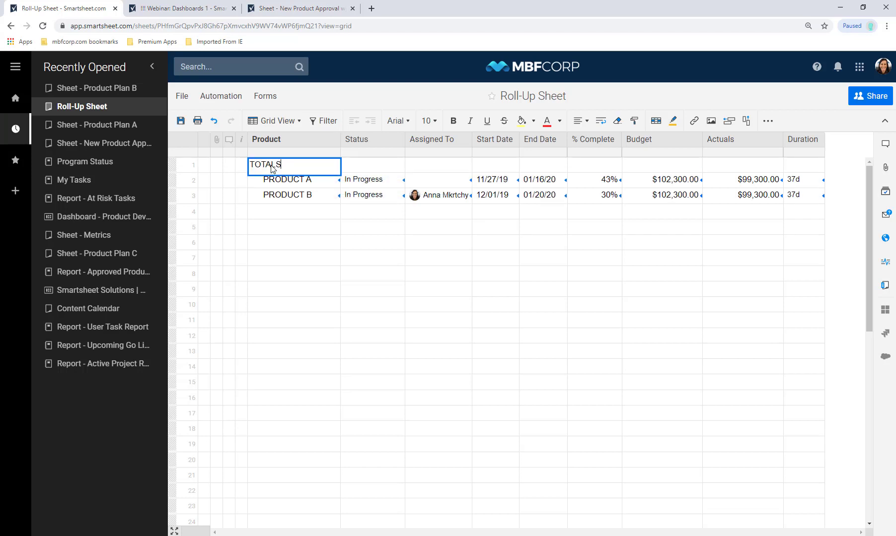
pyautogui.click(182, 180)
pyautogui.keyDown('shift'); pyautogui.click(183, 189); pyautogui.keyUp('shift')
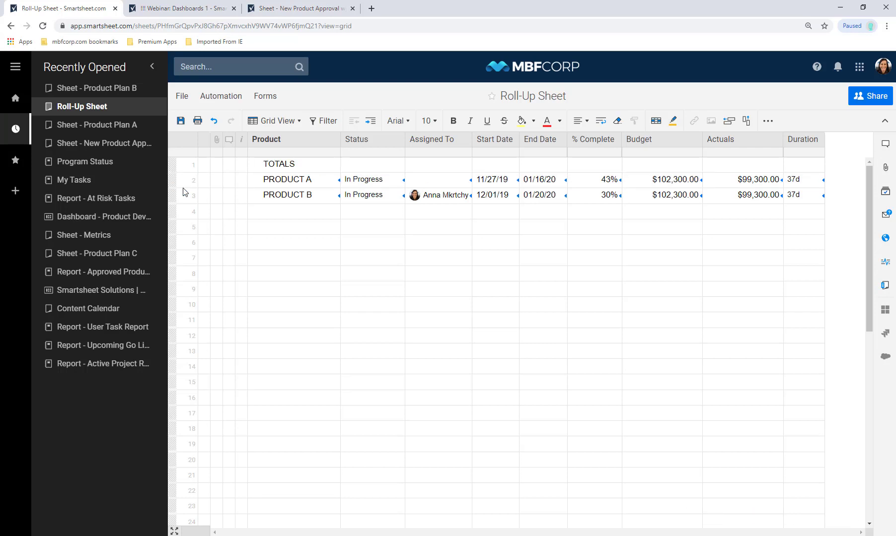
pyautogui.moveTo(184, 182); pyautogui.dragTo(186, 203)
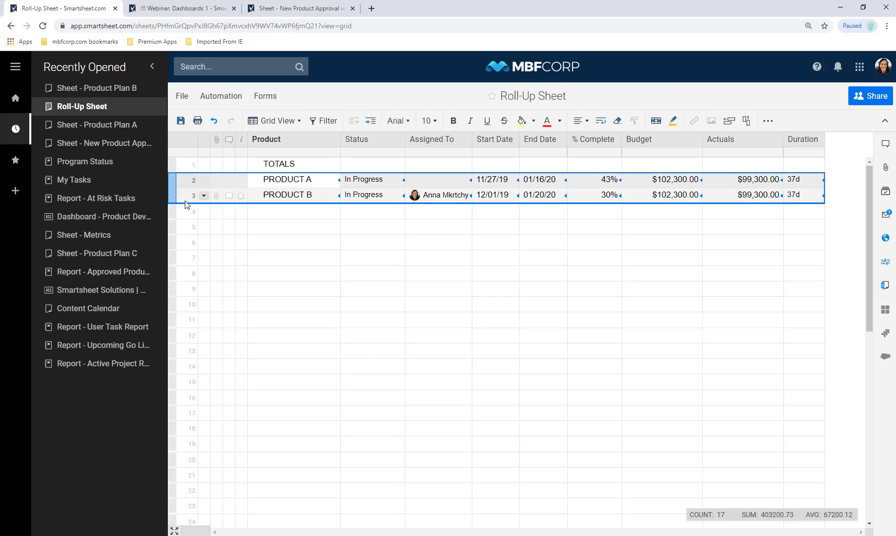
pyautogui.click(371, 121)
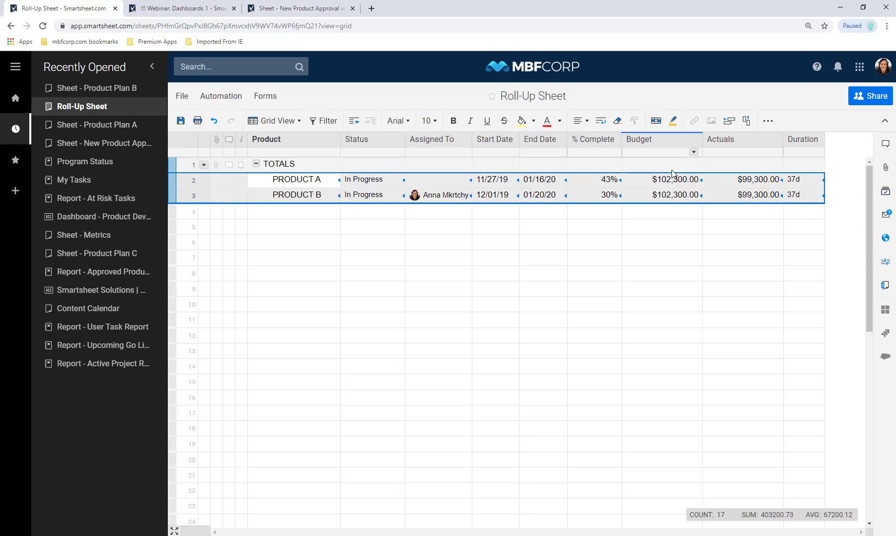
pyautogui.click(189, 167)
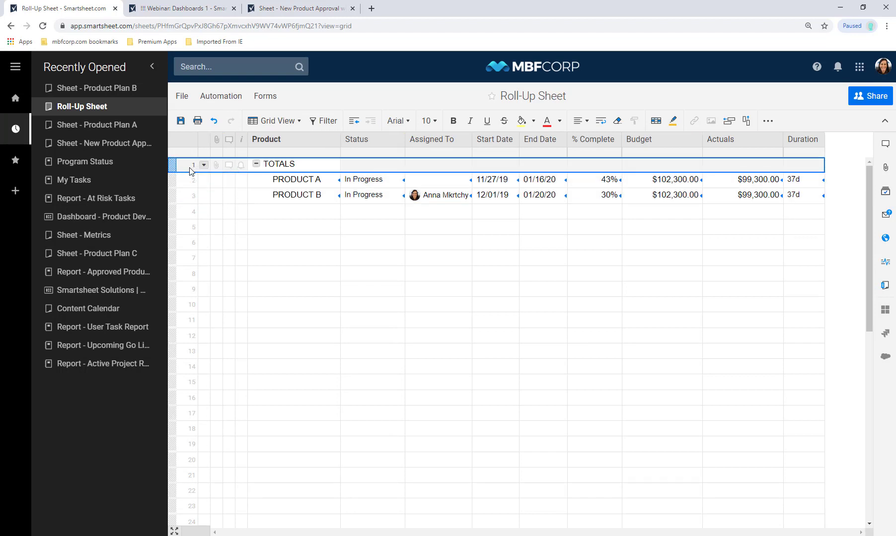
# - Fill the TOTALS row light blue and enter =SUM(CHILDREN()) in its Budget cell, giving $204,600.00
pyautogui.click(533, 123)
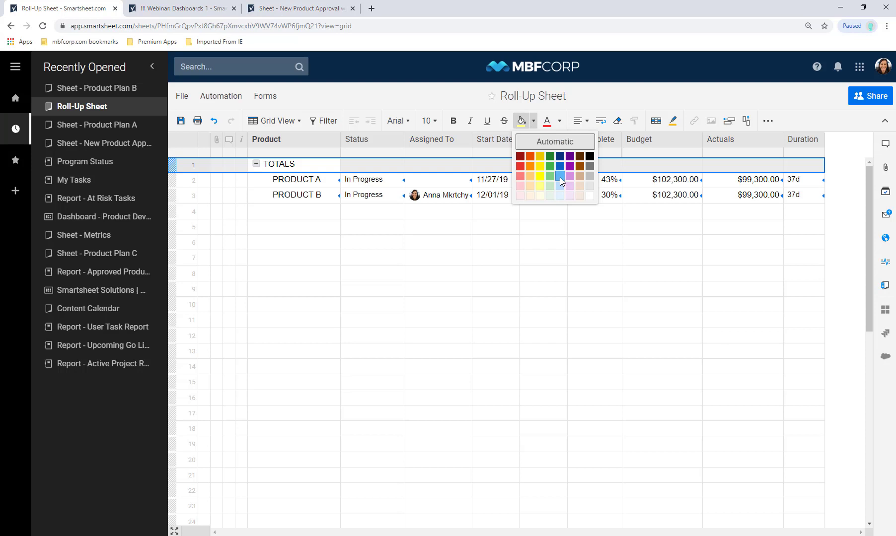
pyautogui.click(560, 177)
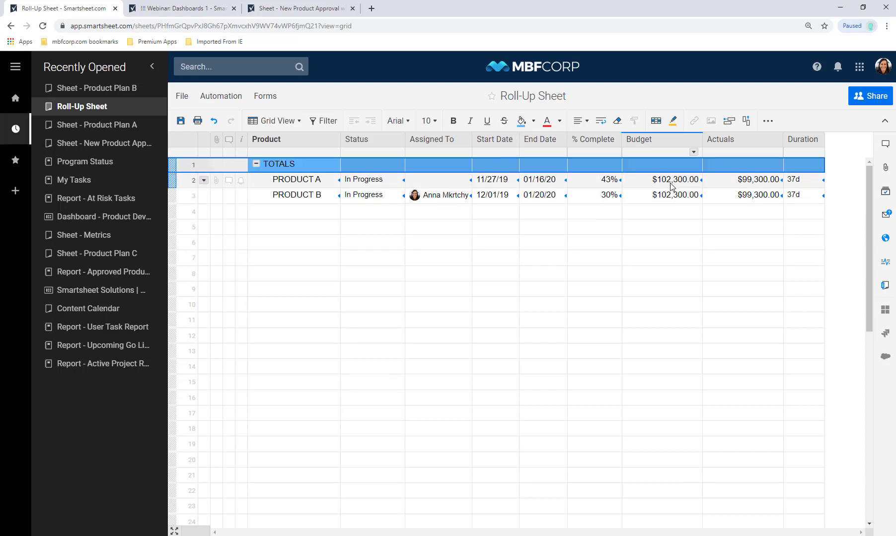
pyautogui.click(640, 168)
pyautogui.write('=SUM(')
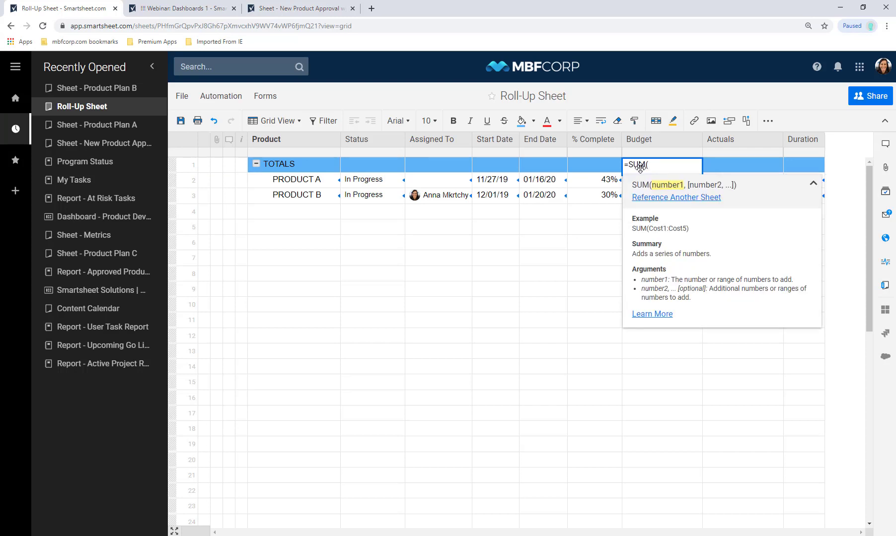
pyautogui.write('CHILDR')
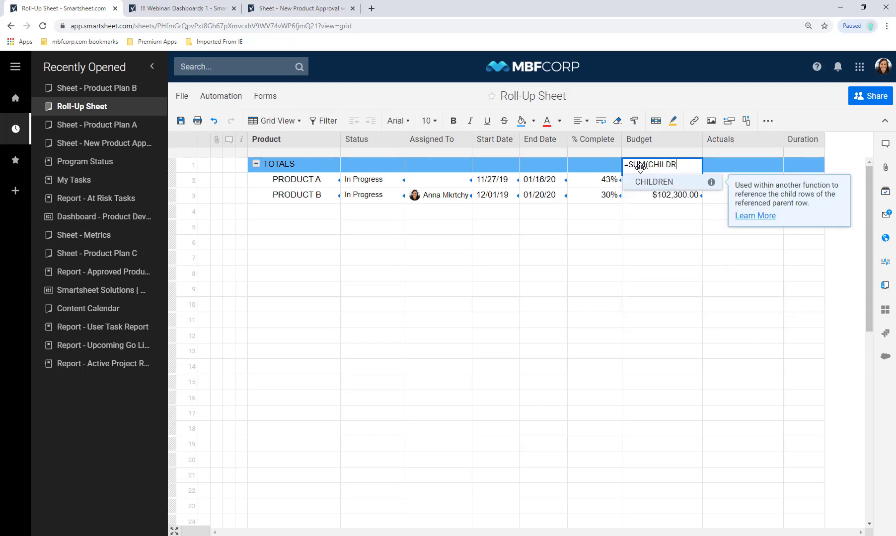
pyautogui.write('EN())')
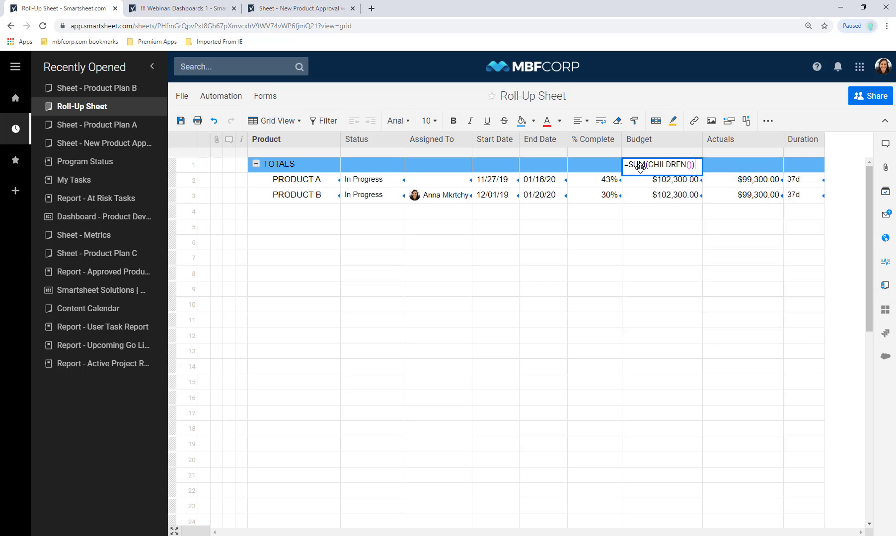
pyautogui.press('Return')
# - Copy the sum formula into TOTALS Actuals, giving $198,600.00
pyautogui.doubleClick(640, 168)
pyautogui.hotkey('ctrl', 'a')
pyautogui.hotkey('ctrl', 'c')
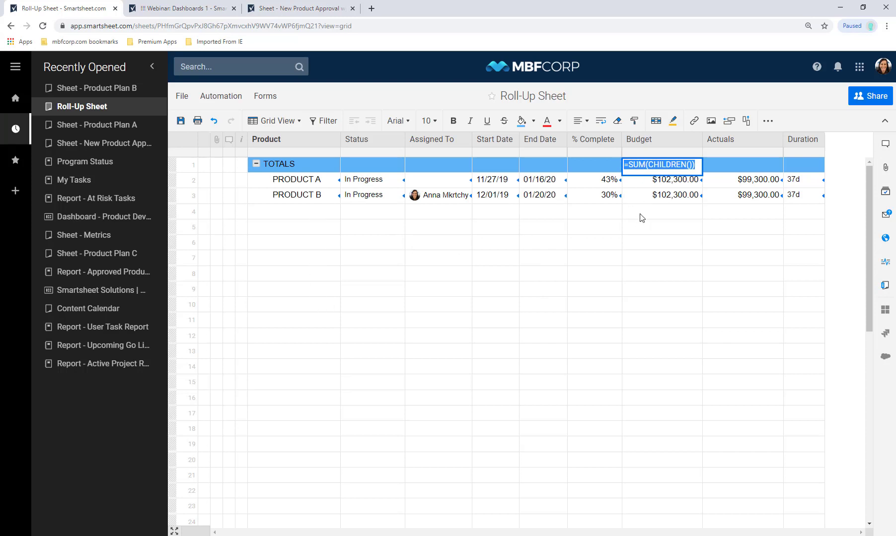
pyautogui.click(709, 167)
pyautogui.hotkey('ctrl', 'v')
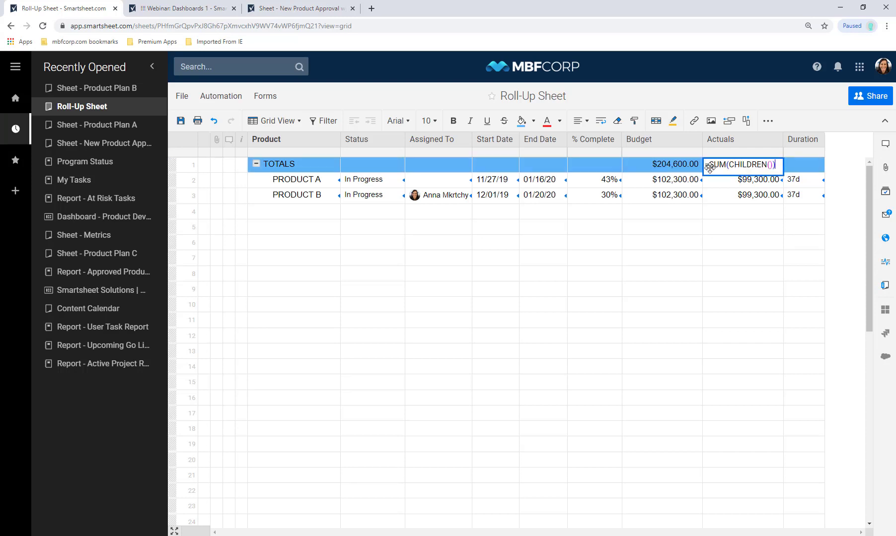
pyautogui.press('Return')
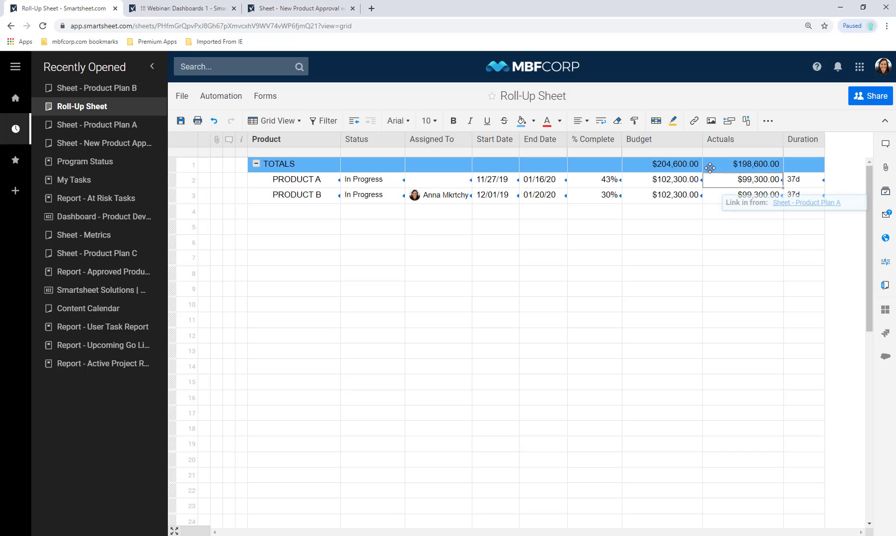
pyautogui.click(118, 258)
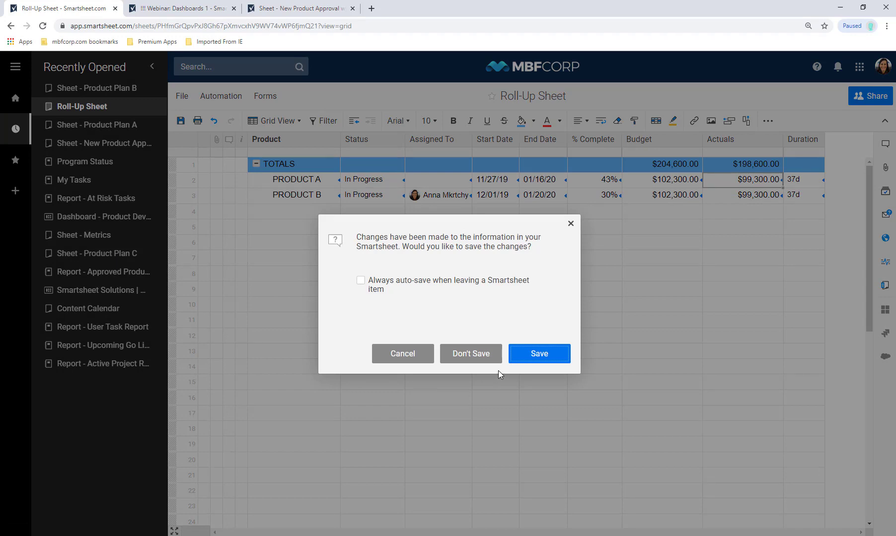
# - Save the Roll-Up Sheet, then copy Product Plan C's PRODUCT C row from Task Name to Duration
pyautogui.click(522, 353)
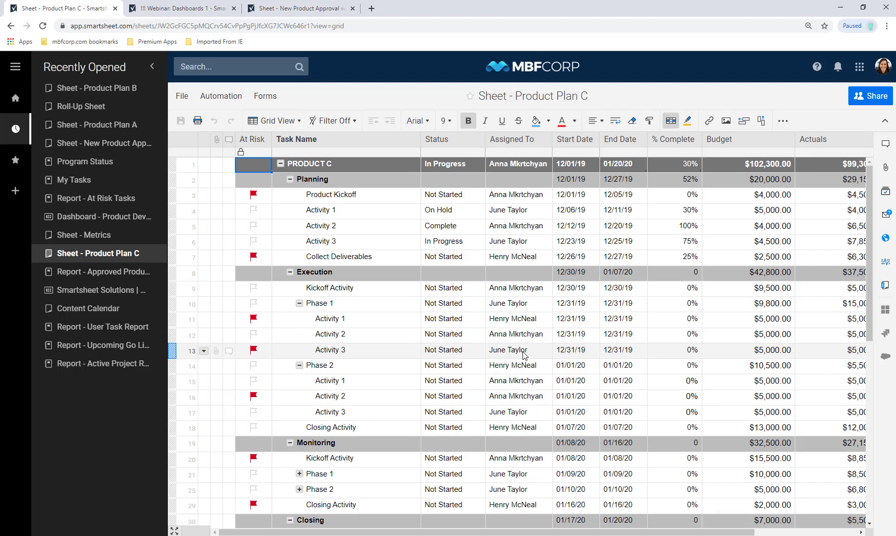
pyautogui.moveTo(523, 354)
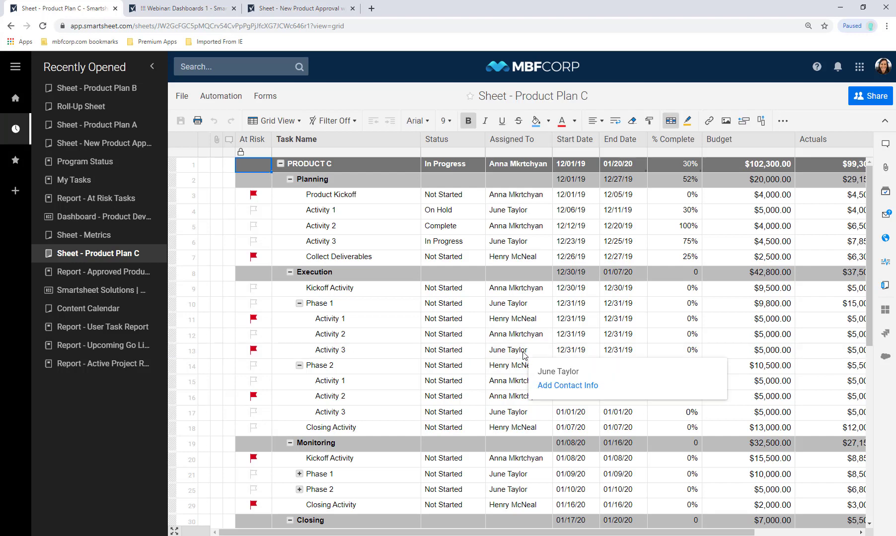
pyautogui.click(387, 169)
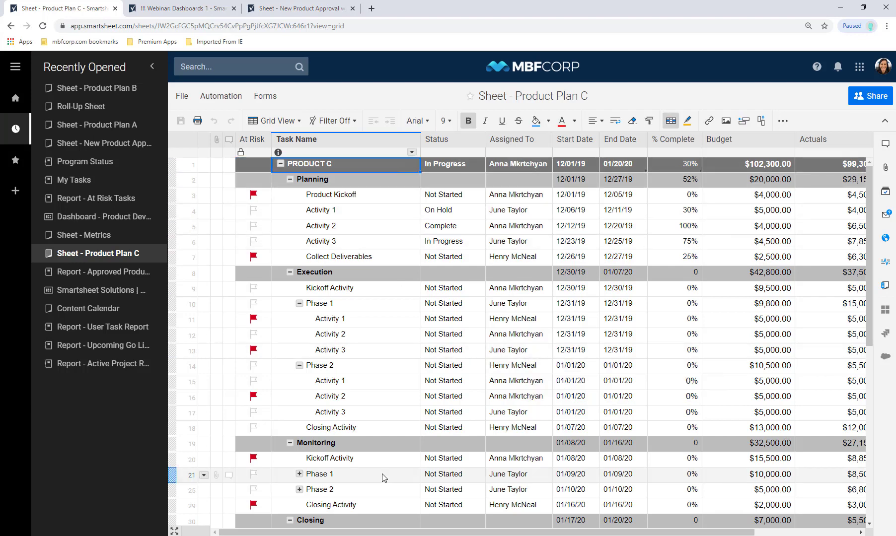
pyautogui.moveTo(387, 533); pyautogui.dragTo(499, 533)
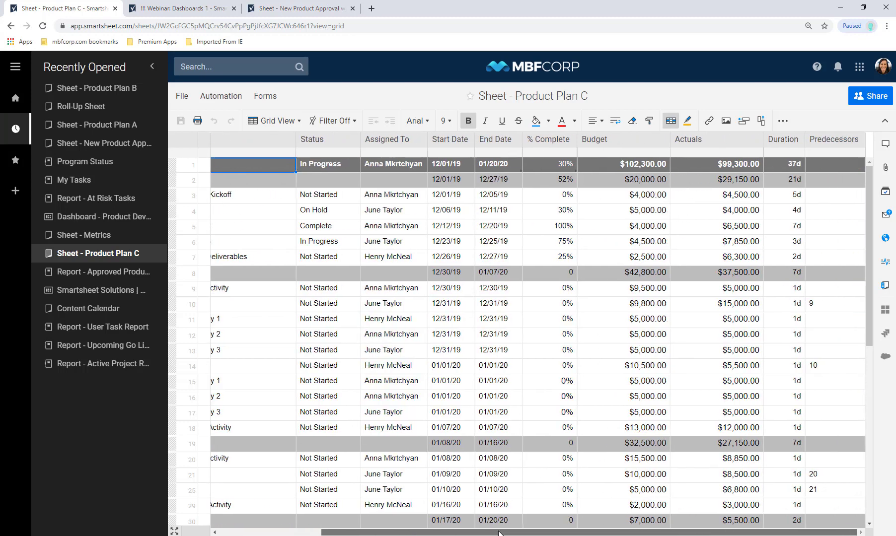
pyautogui.keyDown('shift'); pyautogui.click(772, 165); pyautogui.keyUp('shift')
pyautogui.rightClick(773, 165)
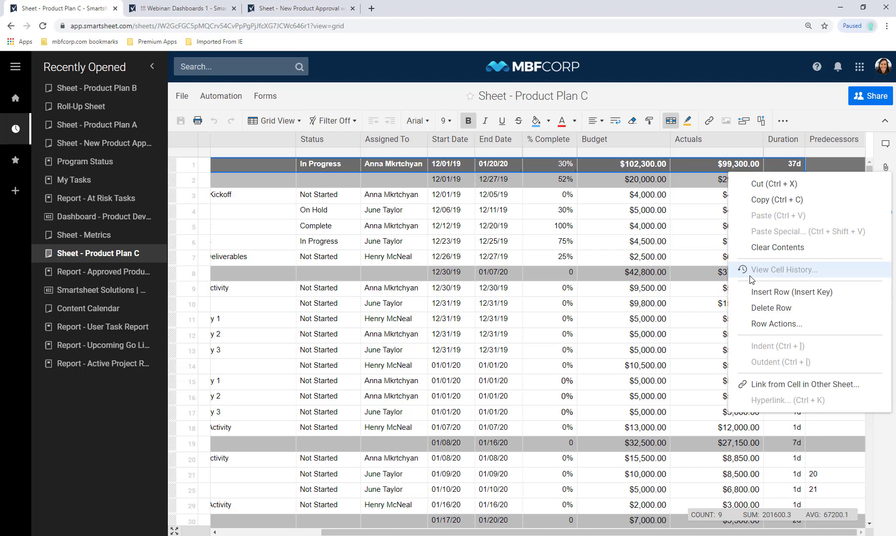
pyautogui.click(769, 203)
# - Paste PRODUCT C into Roll-Up Sheet row 4 as links to the copied cells
pyautogui.click(82, 107)
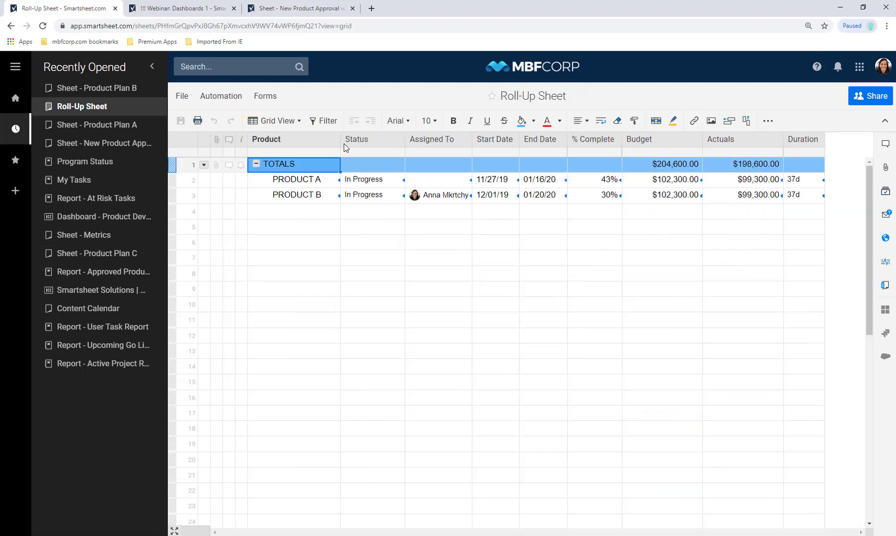
pyautogui.click(312, 213)
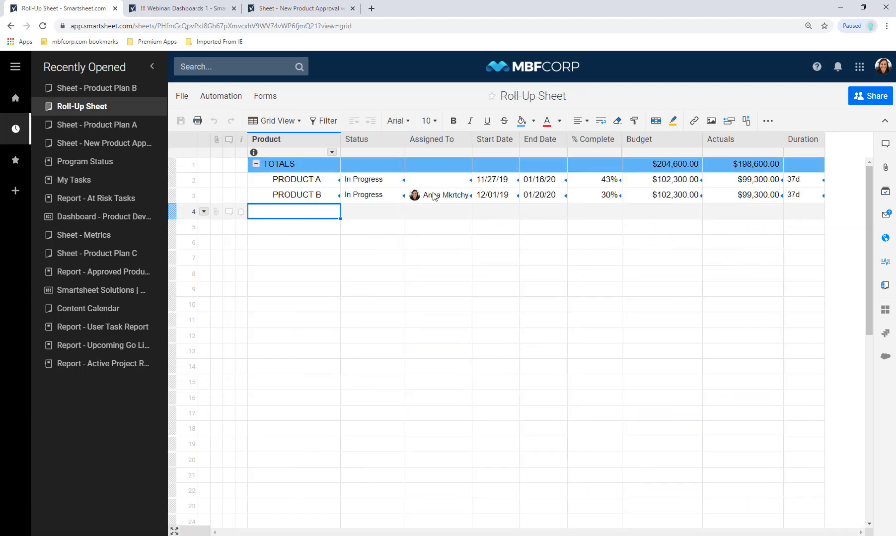
pyautogui.keyDown('shift'); pyautogui.click(815, 217); pyautogui.keyUp('shift')
pyautogui.rightClick(815, 216)
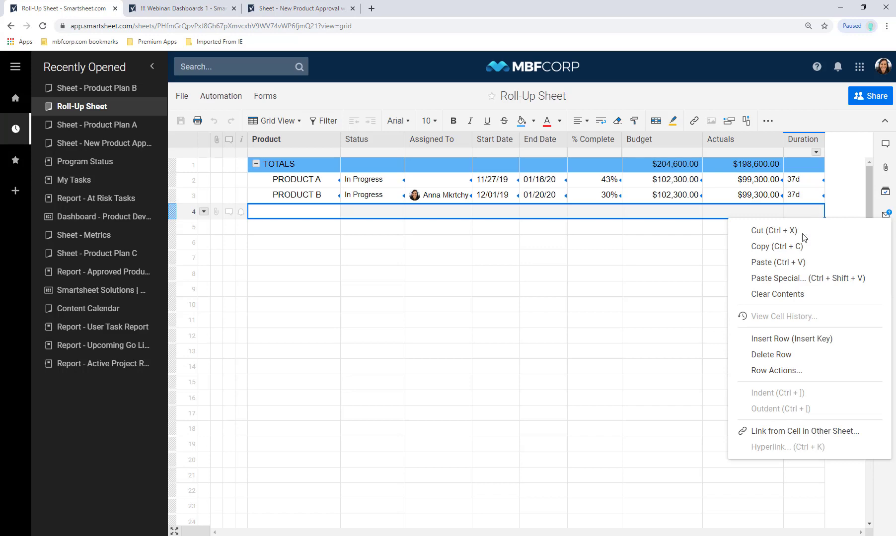
pyautogui.click(794, 278)
pyautogui.click(426, 319)
pyautogui.click(536, 352)
pyautogui.click(327, 222)
# - Indent PRODUCT C under TOTALS and check the totals rise to $306,900.00 and $297,900.00
pyautogui.click(294, 215)
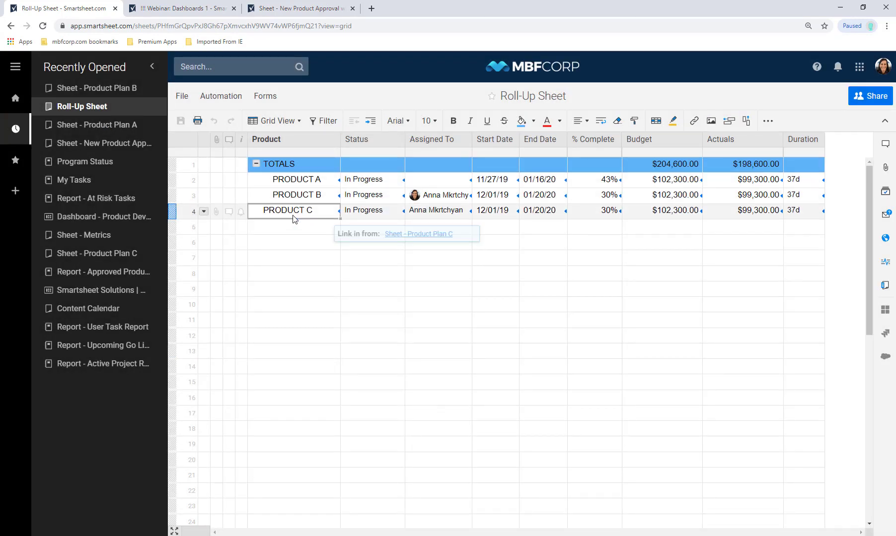
pyautogui.click(365, 124)
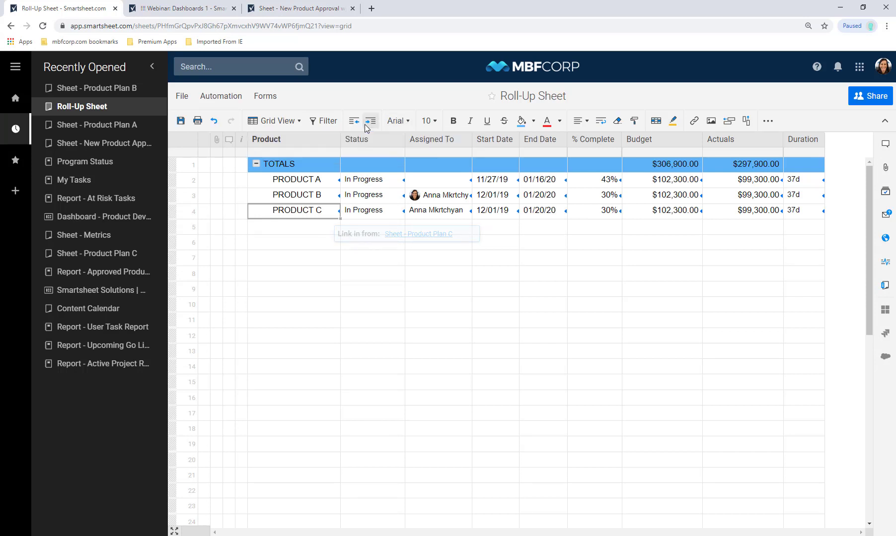
pyautogui.click(683, 165)
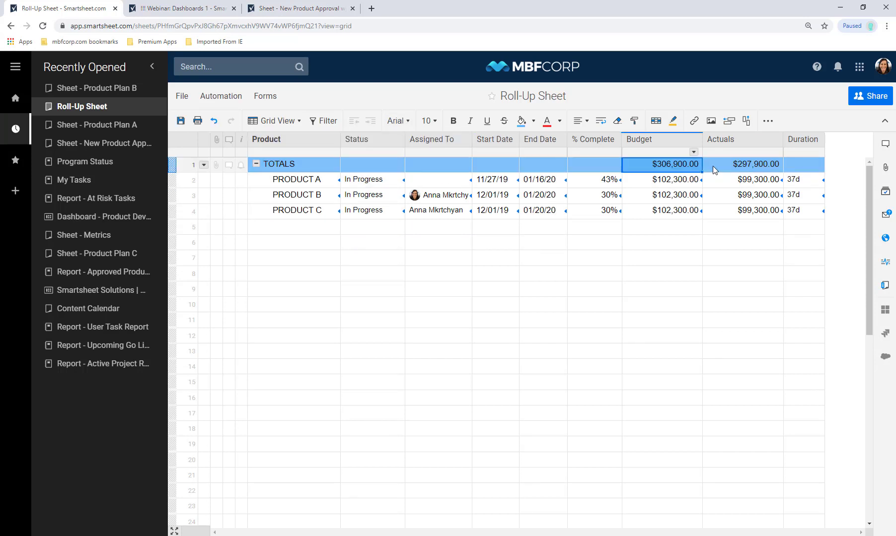
pyautogui.click(714, 166)
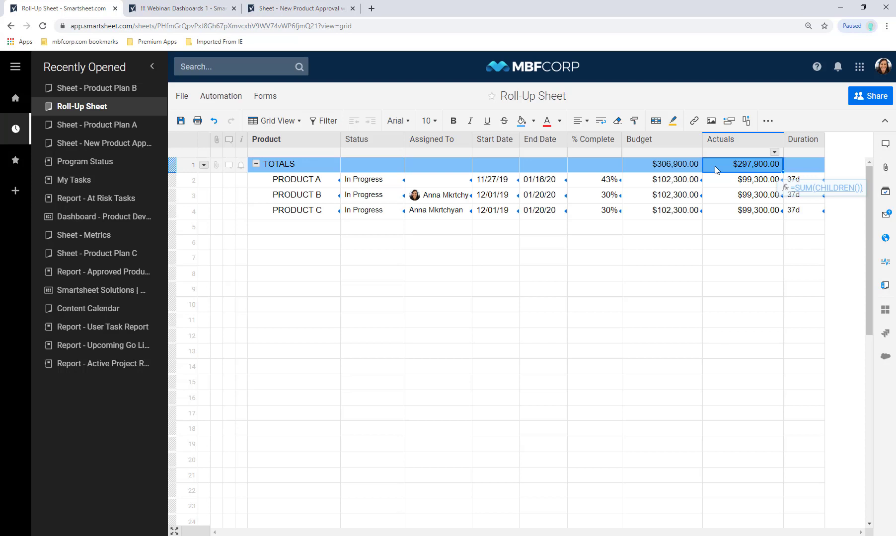
pyautogui.click(881, 286)
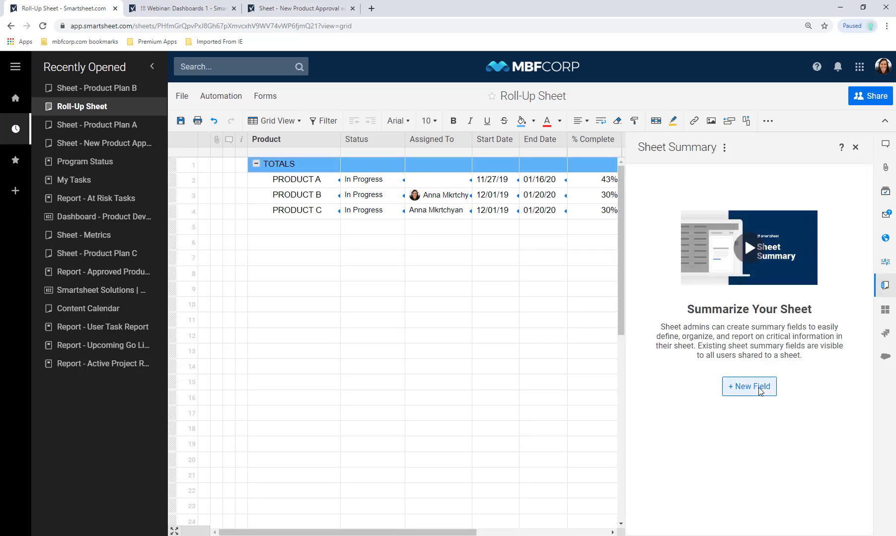
pyautogui.click(759, 390)
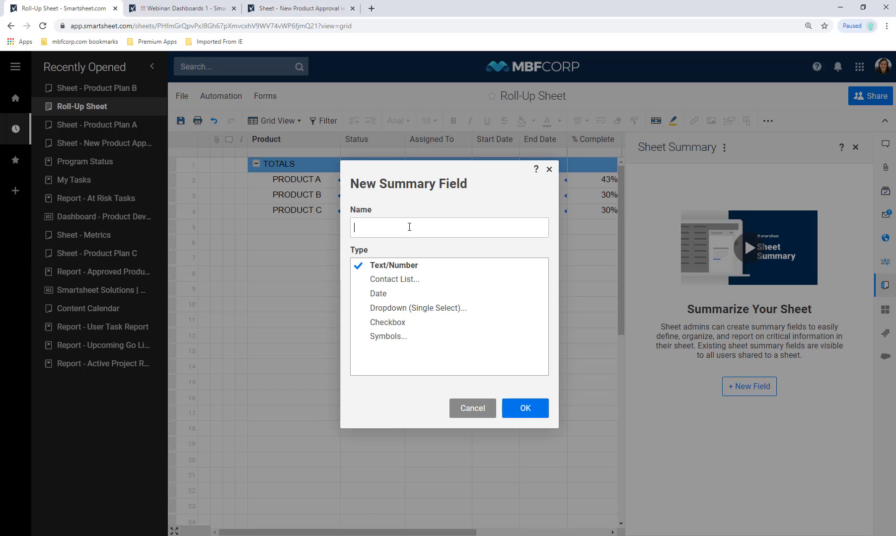
pyautogui.moveTo(346, 177); pyautogui.dragTo(180, 248)
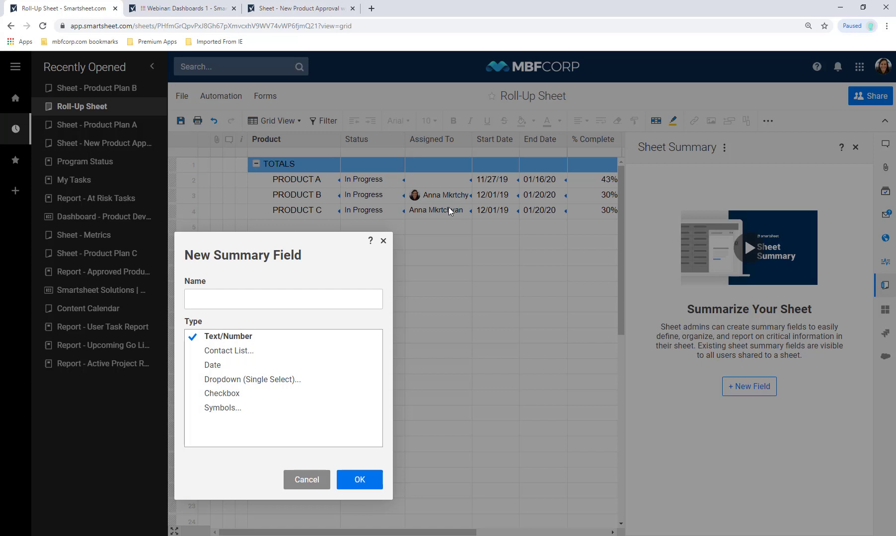
pyautogui.click(855, 148)
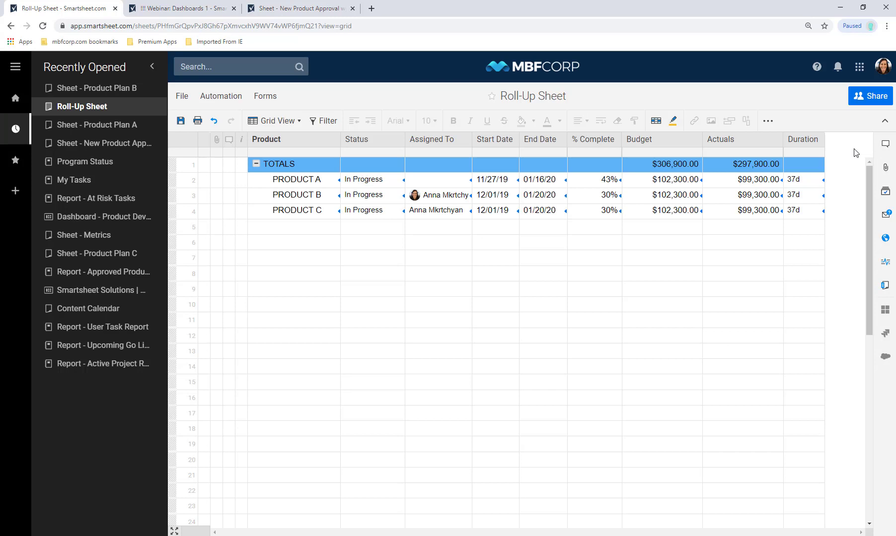
# - Save Roll-Up changes, review the New Product Approval sheet and its Sheet Summary, and open Sheet - Metrics
pyautogui.click(125, 144)
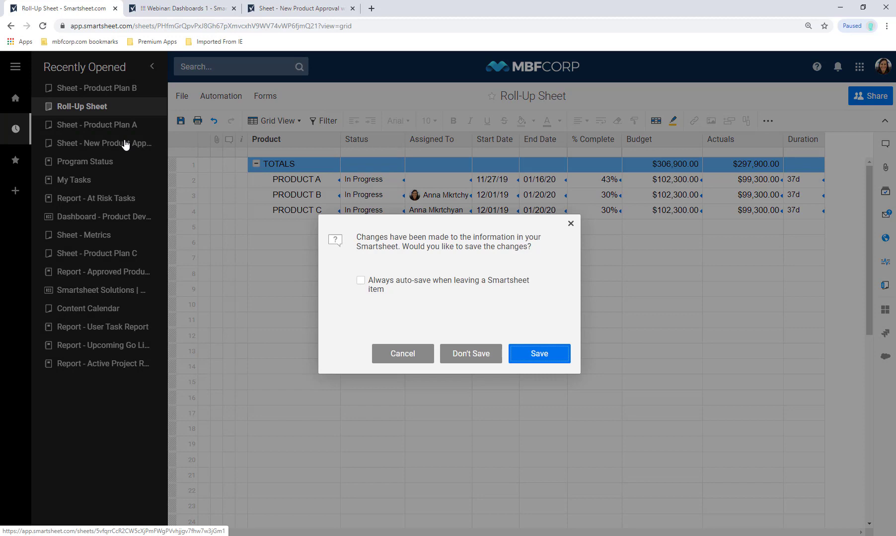
pyautogui.click(535, 357)
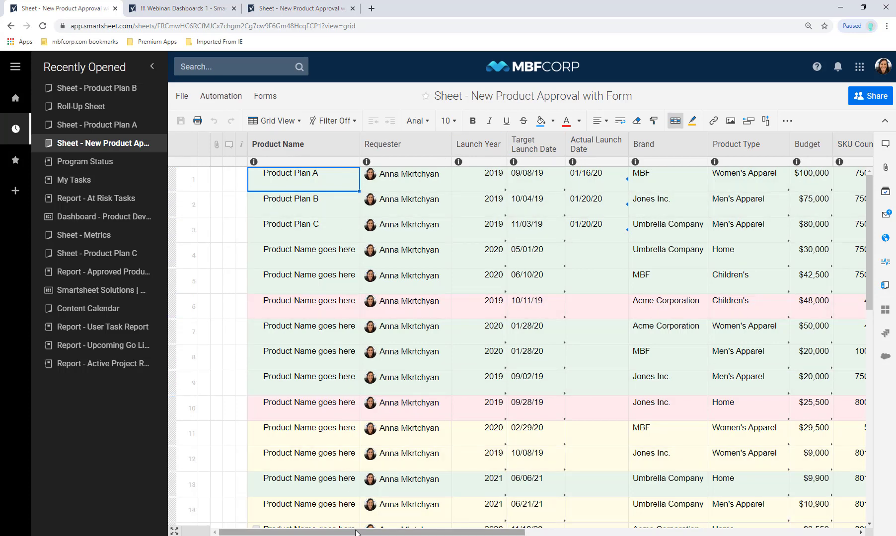
pyautogui.moveTo(356, 533); pyautogui.dragTo(636, 532)
pyautogui.click(885, 286)
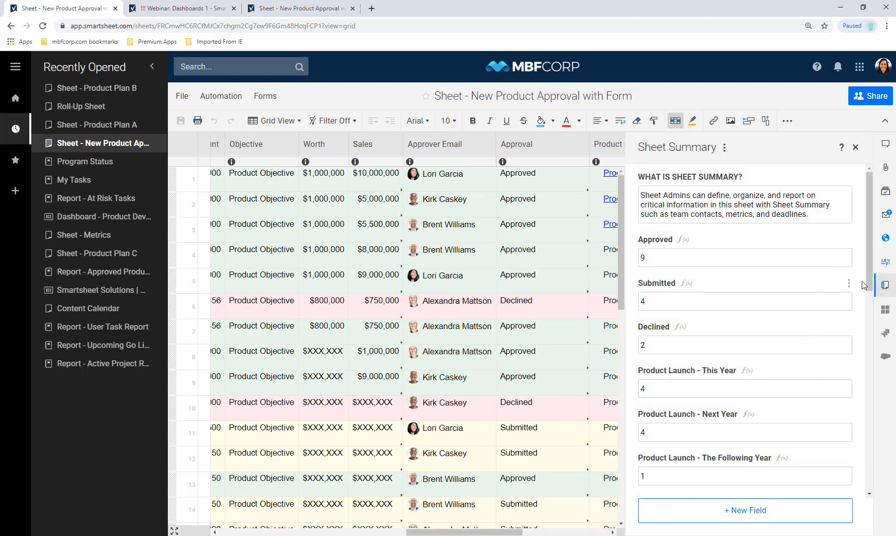
pyautogui.moveTo(869, 285); pyautogui.dragTo(895, 492)
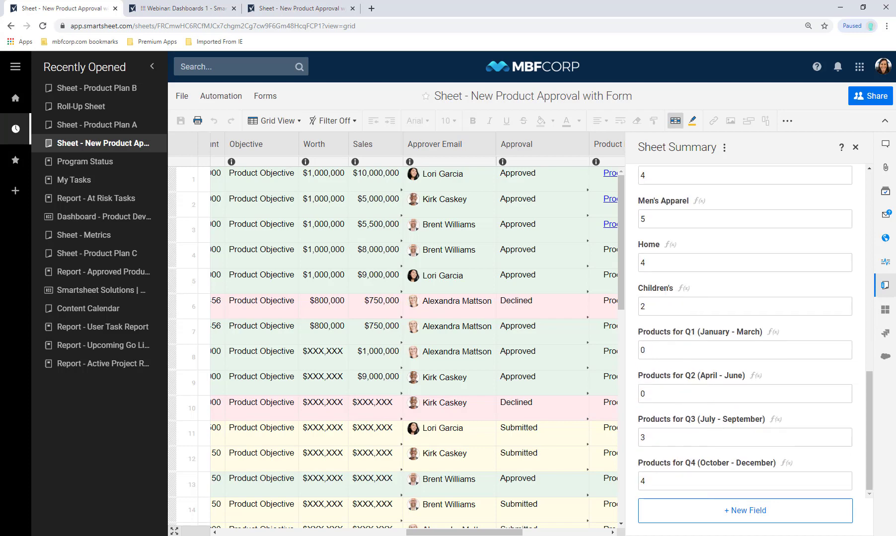
pyautogui.click(85, 236)
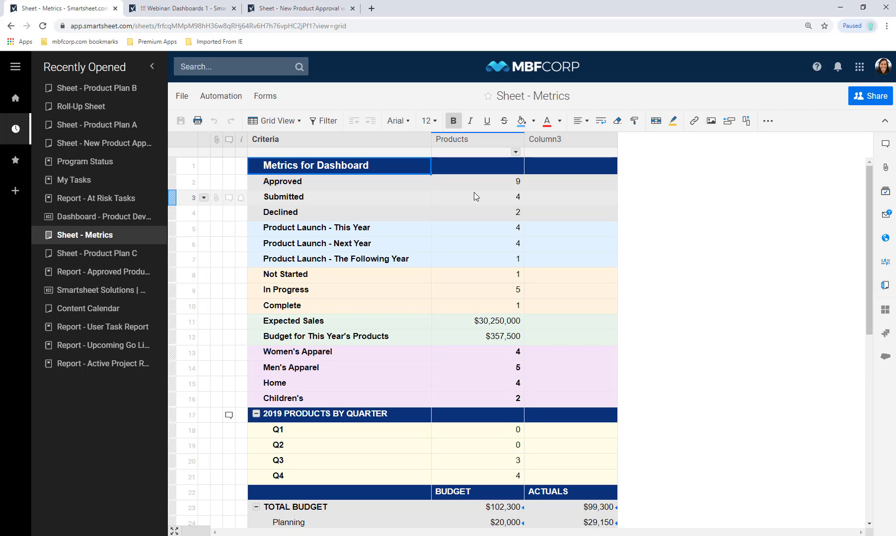
# - Clear the Approved count cell and start a =COUNTIF( formula
pyautogui.click(472, 183)
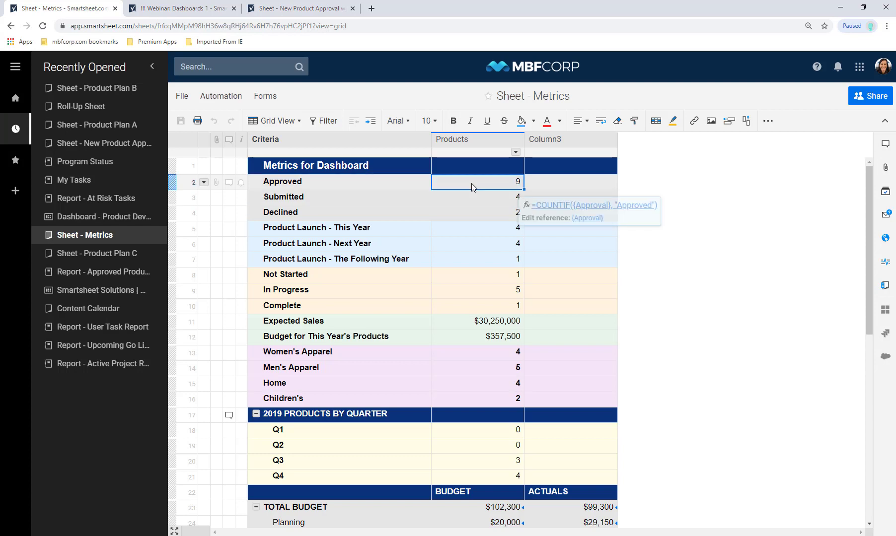
pyautogui.press('Delete')
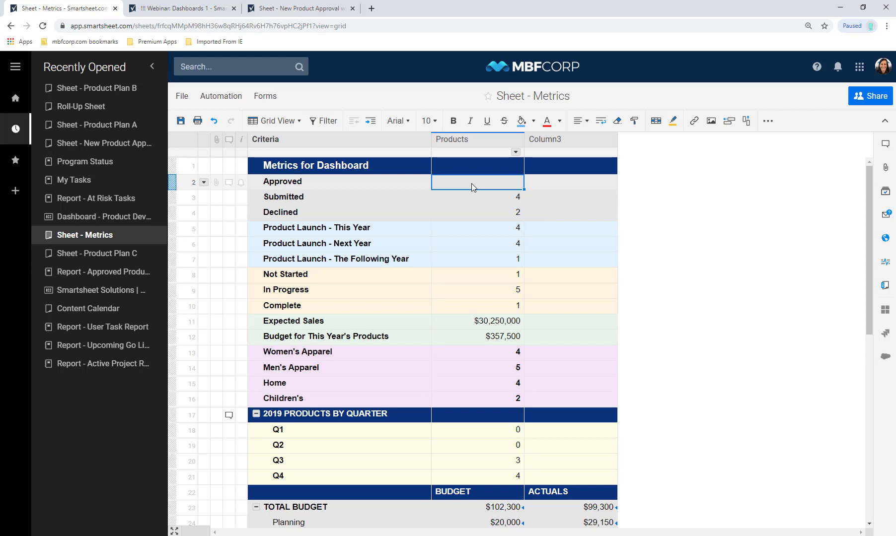
pyautogui.write('=COUNITF')
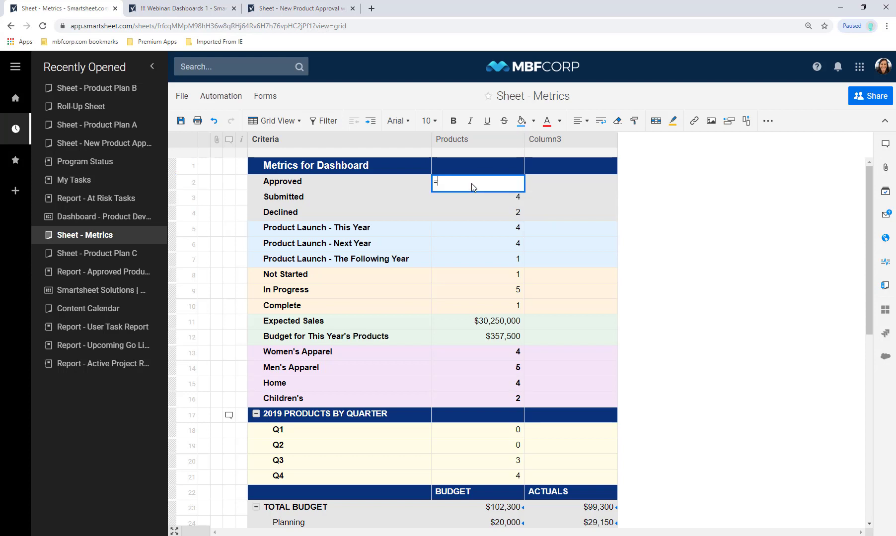
pyautogui.press('BackSpace')
pyautogui.press('BackSpace')
pyautogui.press('BackSpace')
pyautogui.write('TIF')
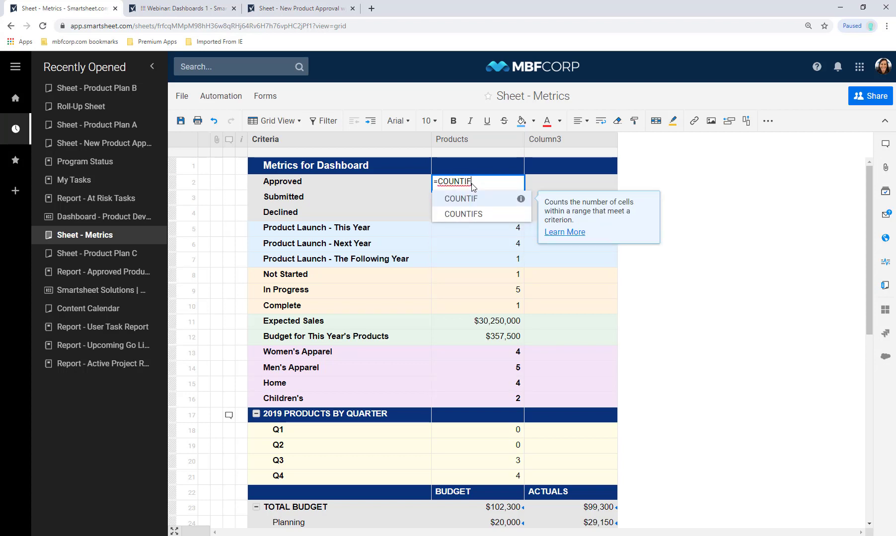
pyautogui.write('(')
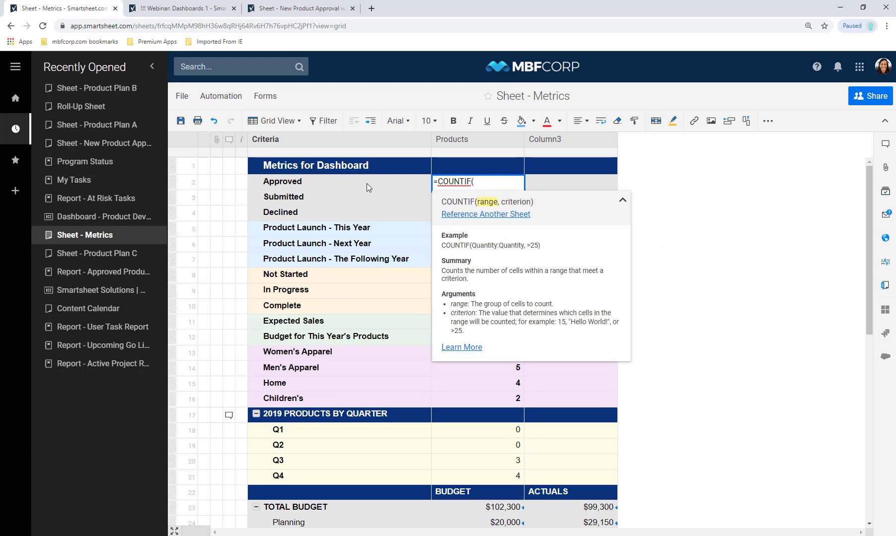
# - Reference the New Product Approval sheet's Approval column and add ,"Approved" so the count shows 9
pyautogui.click(513, 214)
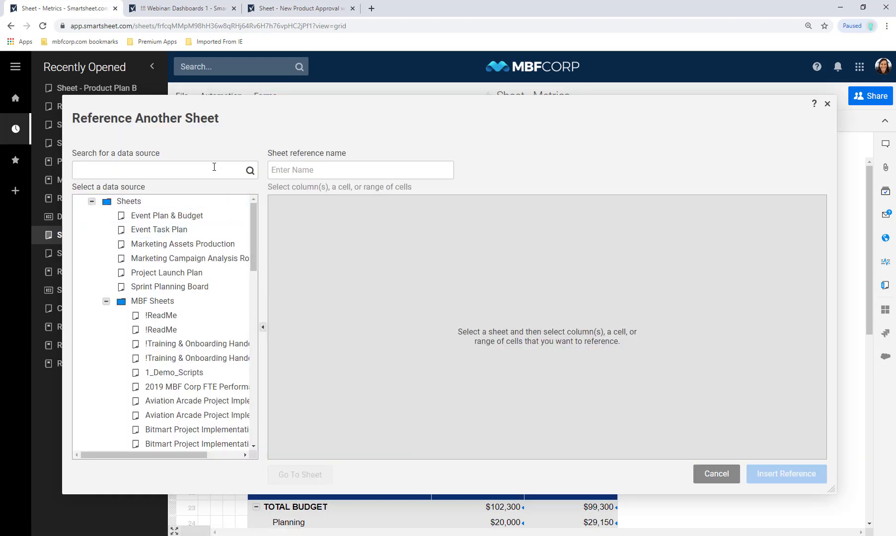
pyautogui.write('product approval')
pyautogui.click(164, 208)
pyautogui.click(356, 232)
pyautogui.hscroll(3, 664, 232)
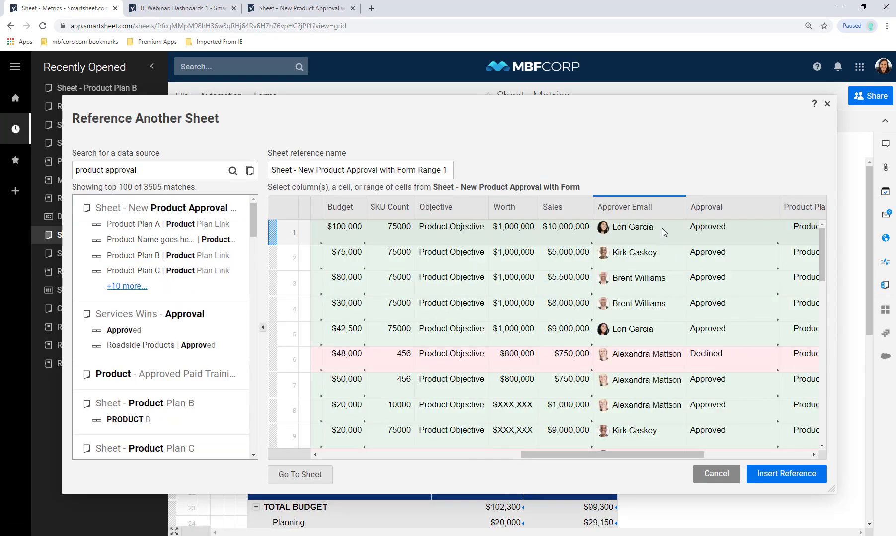
pyautogui.click(716, 207)
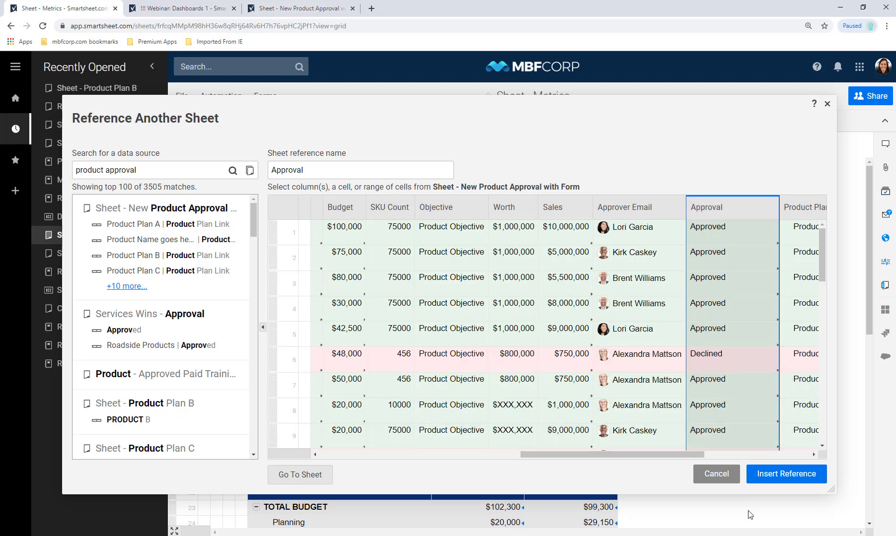
pyautogui.click(776, 480)
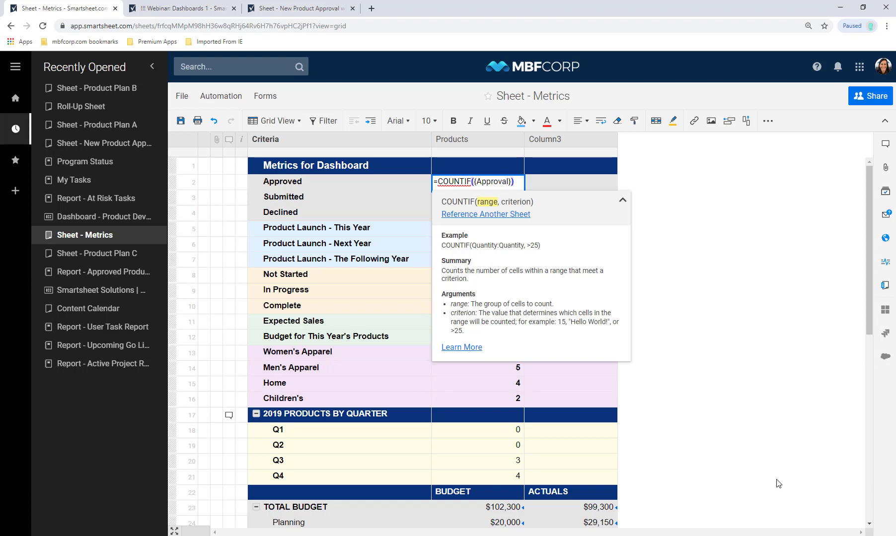
pyautogui.write(',"Approved"')
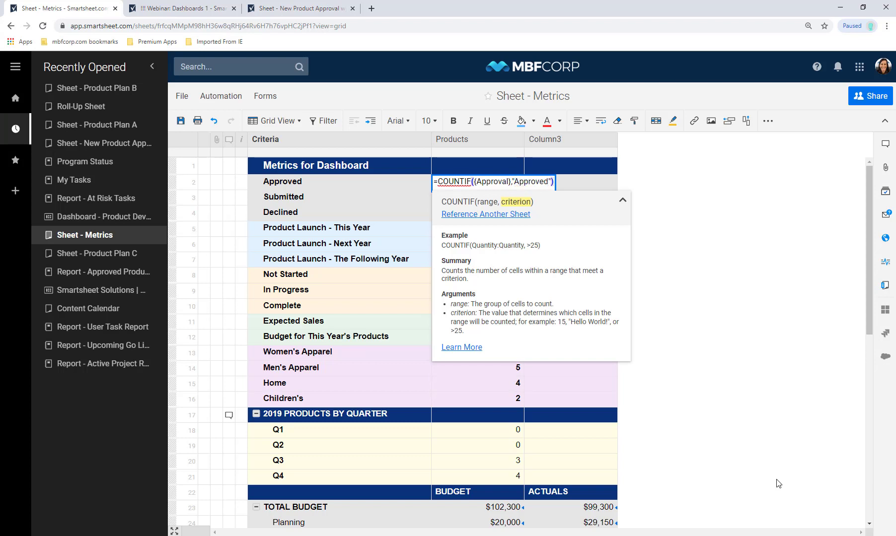
pyautogui.press('Return')
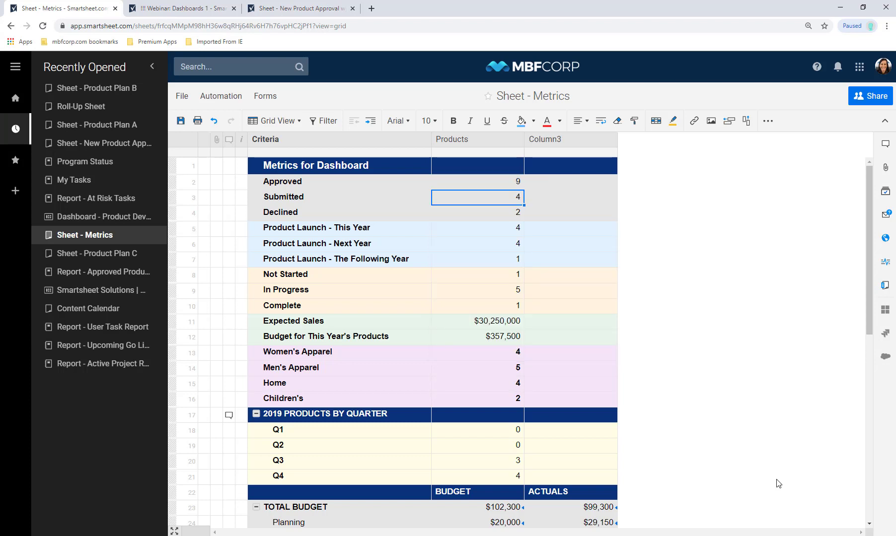